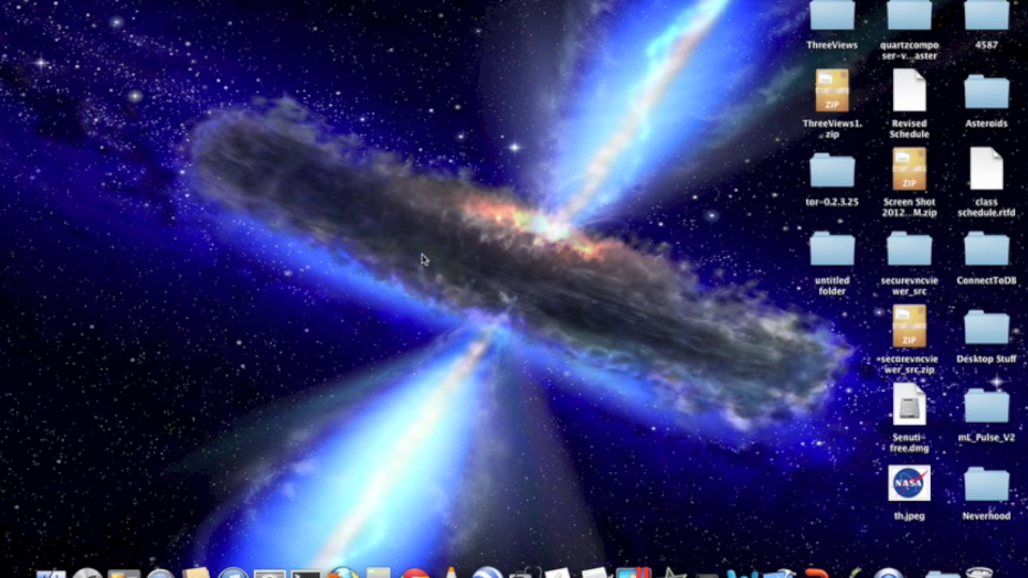
Step: Open the Sharing pane in System Preferences from the Dock, then the Apple menu
left_click(279, 567)
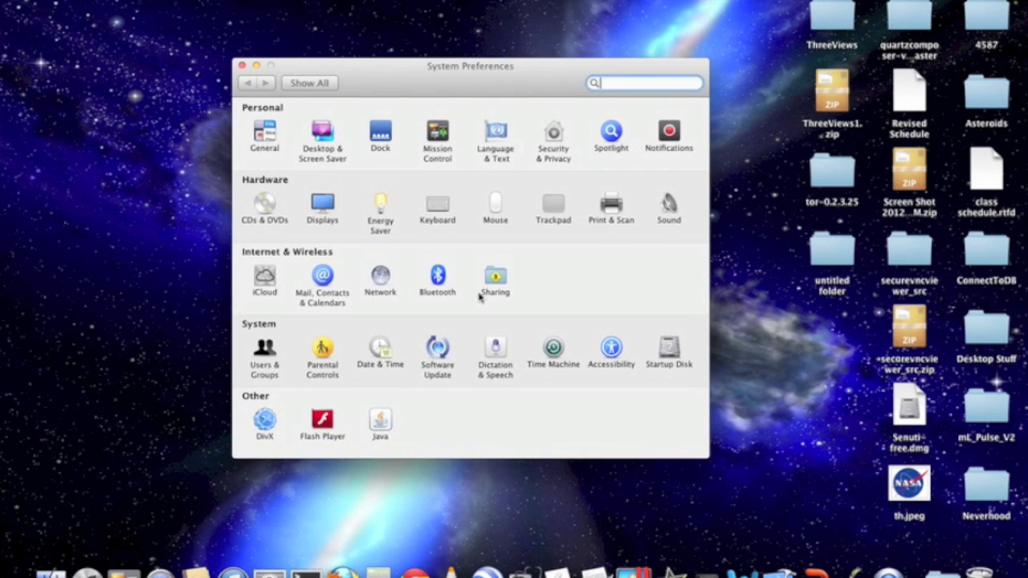
left_click(496, 282)
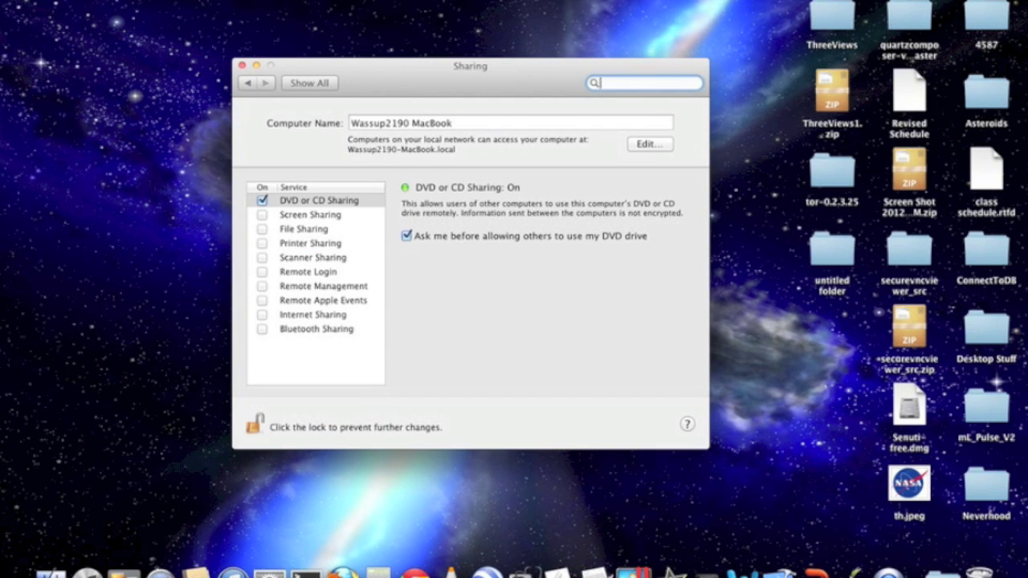
left_click(16, 0)
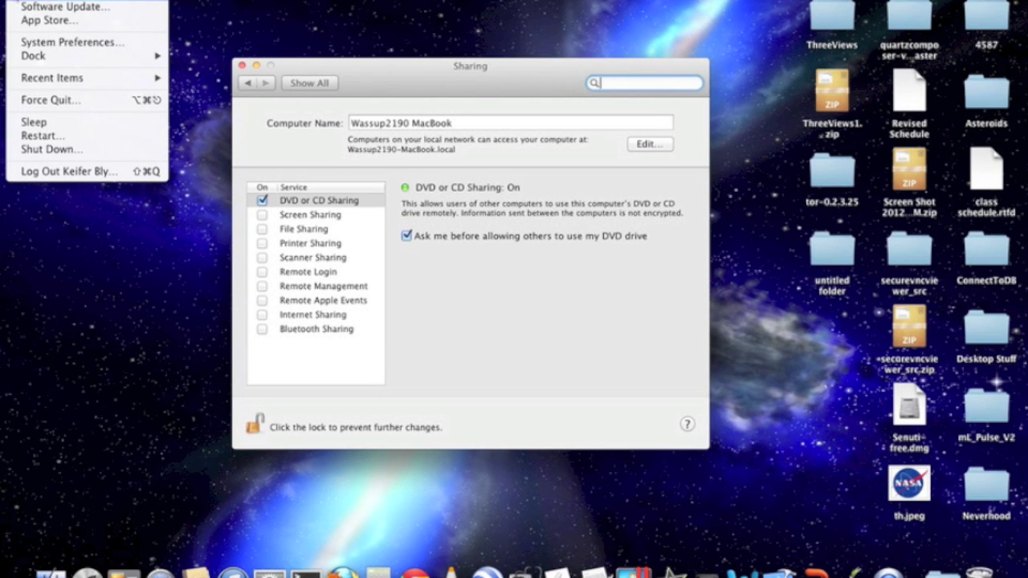
left_click(48, 1)
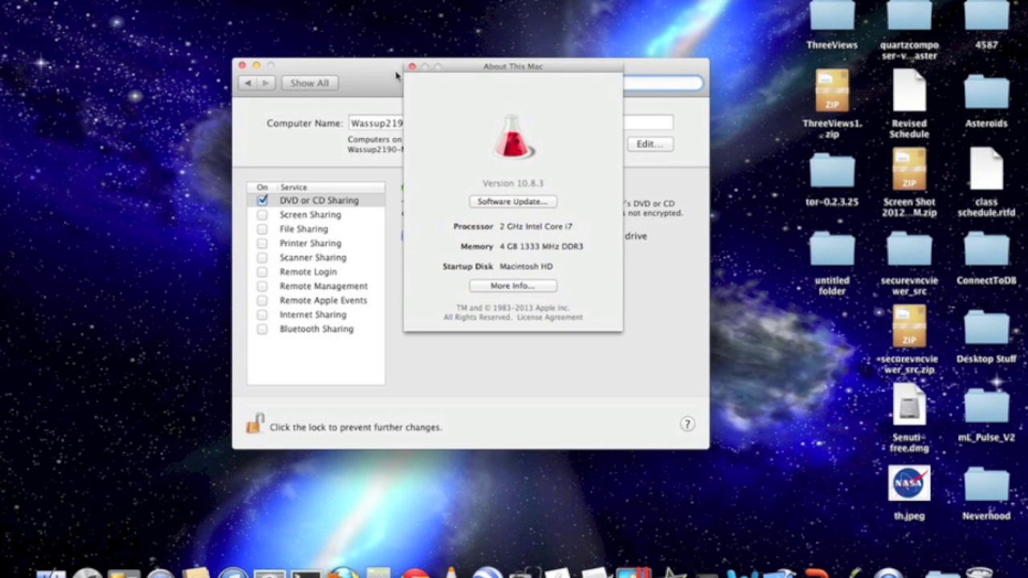
left_click(412, 67)
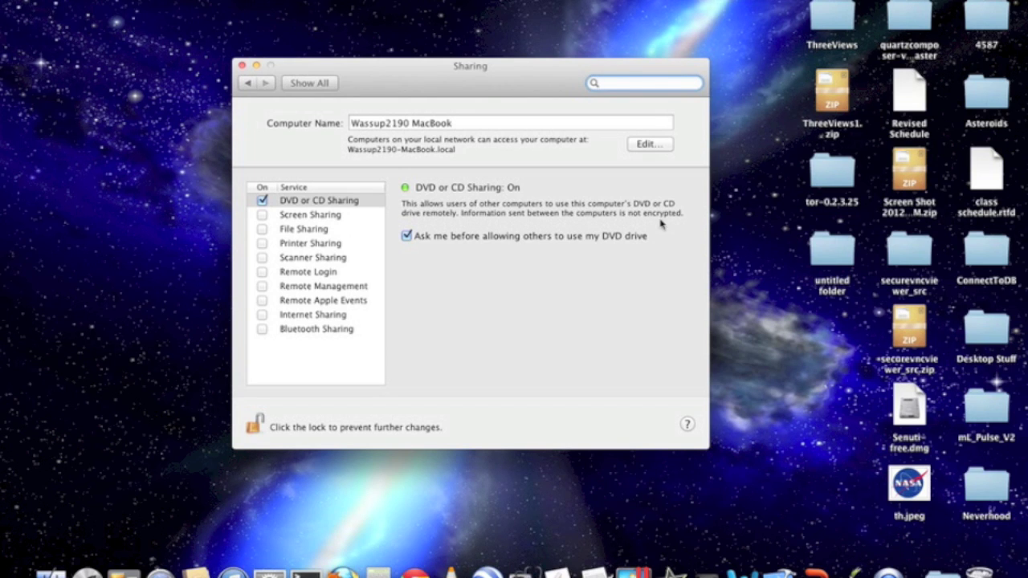
Step: Untick DVD or CD Sharing so it is turned off
left_click(333, 214)
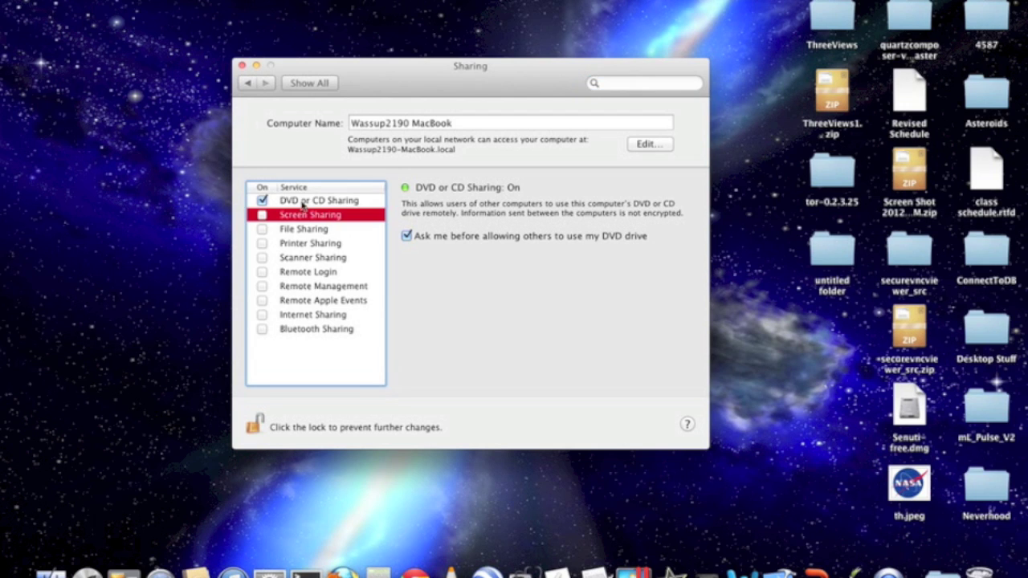
left_click(262, 200)
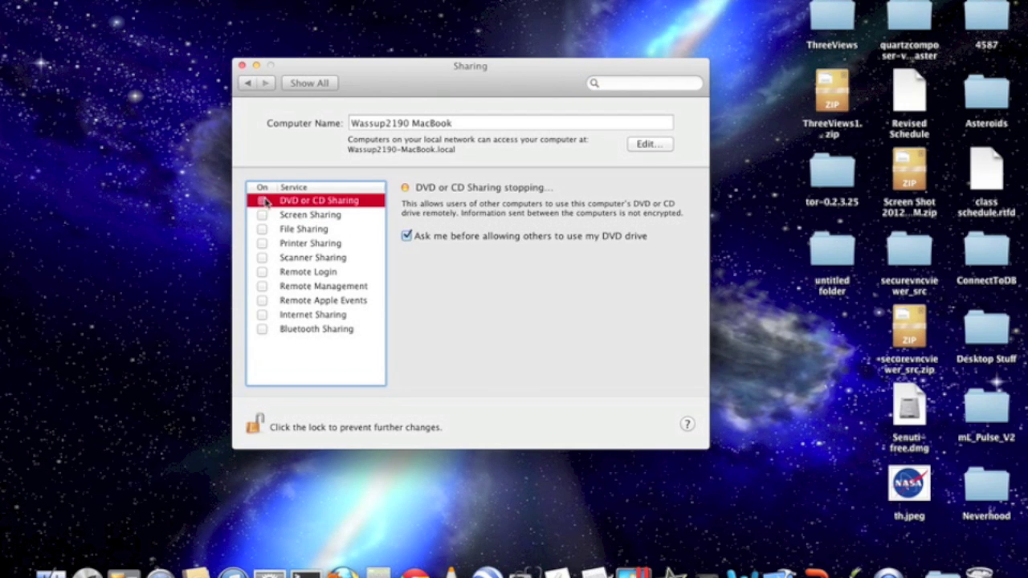
left_click(283, 215)
Step: Review the Remote Management, Remote Apple Events, Internet Sharing and Remote Login details
left_click(305, 291)
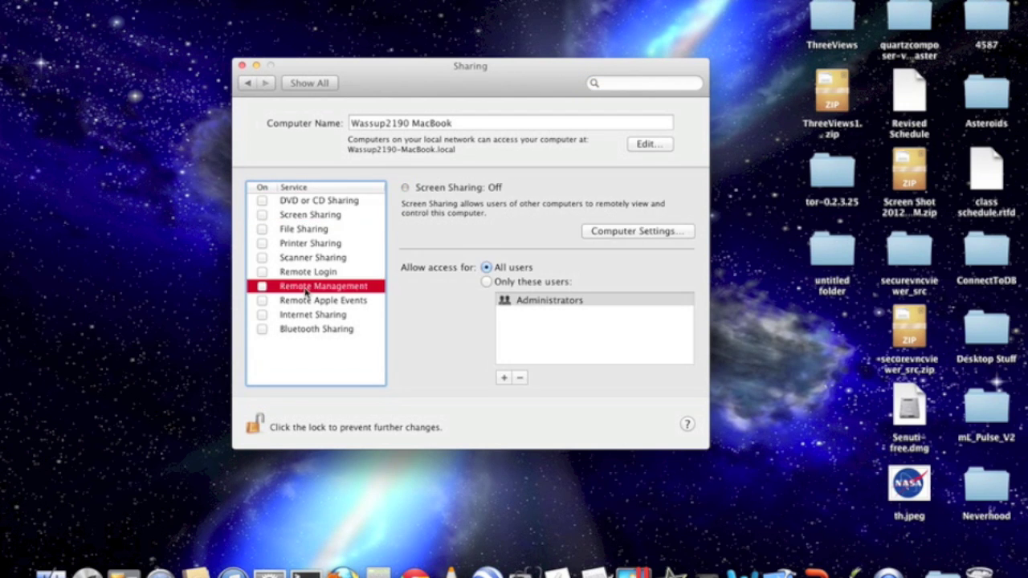
left_click(312, 302)
left_click(315, 315)
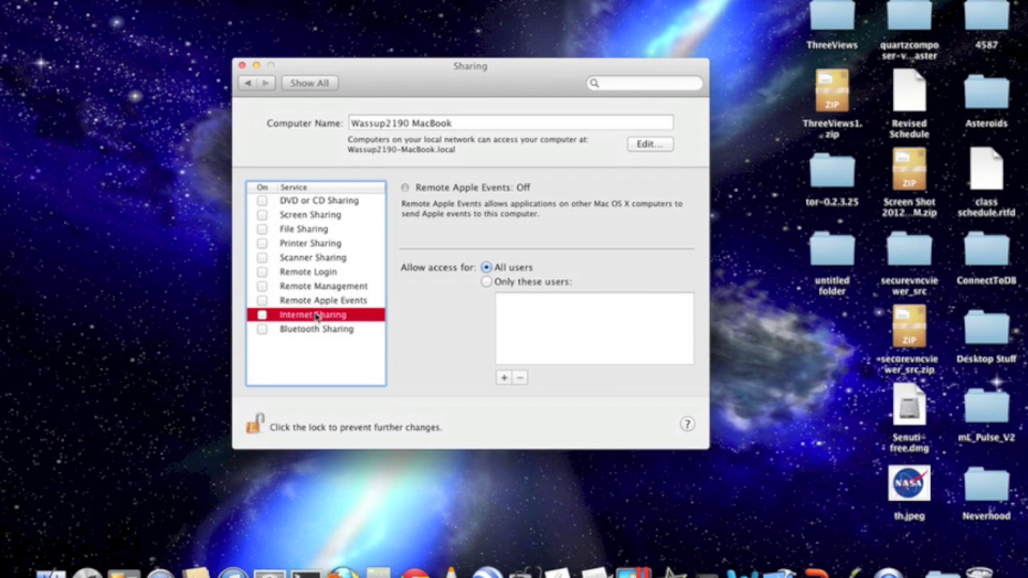
left_click(313, 277)
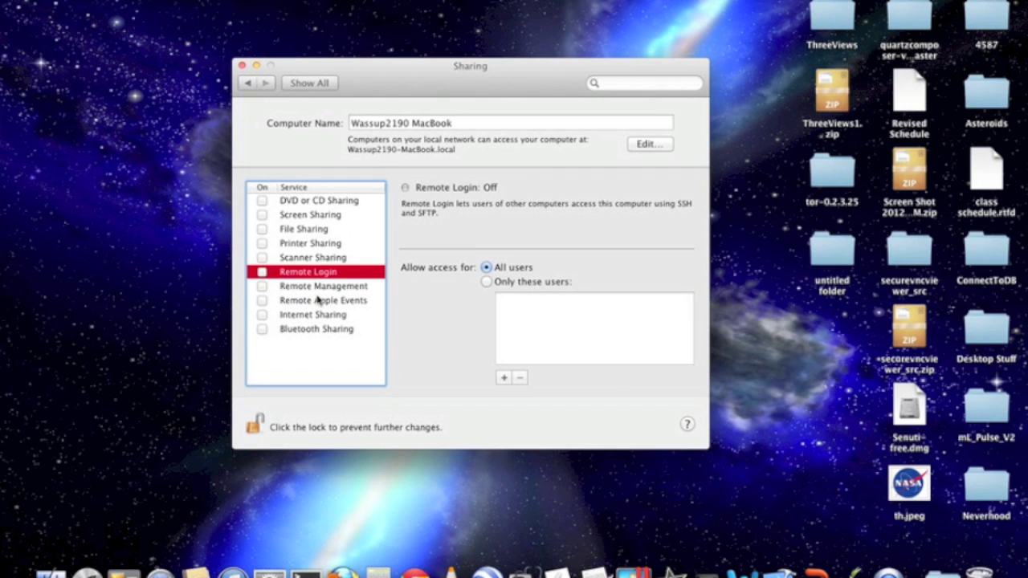
left_click(318, 300)
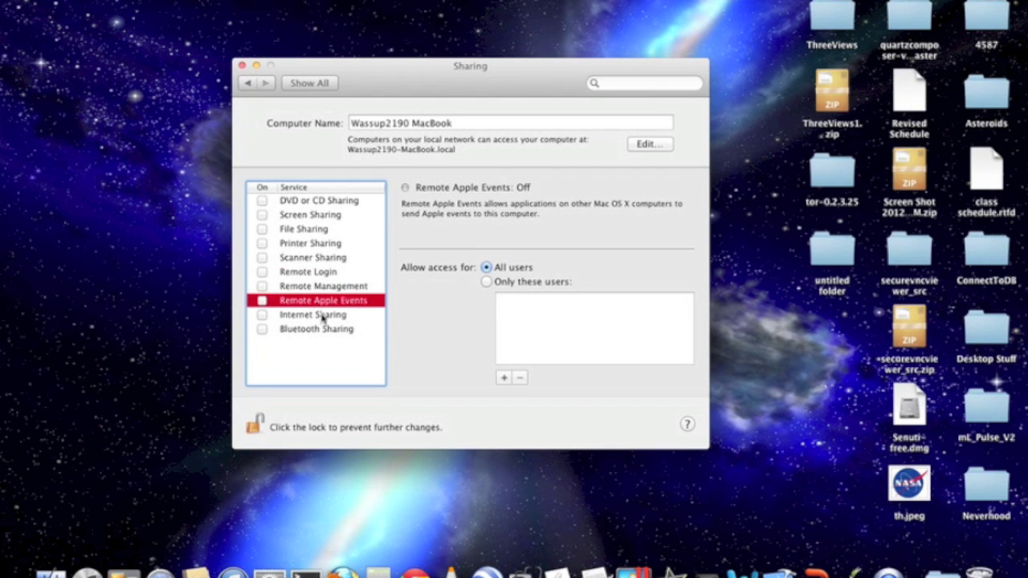
Step: Review Screen Sharing, Remote Management and File Sharing details, then Screen Sharing's Computer Settings
left_click(318, 215)
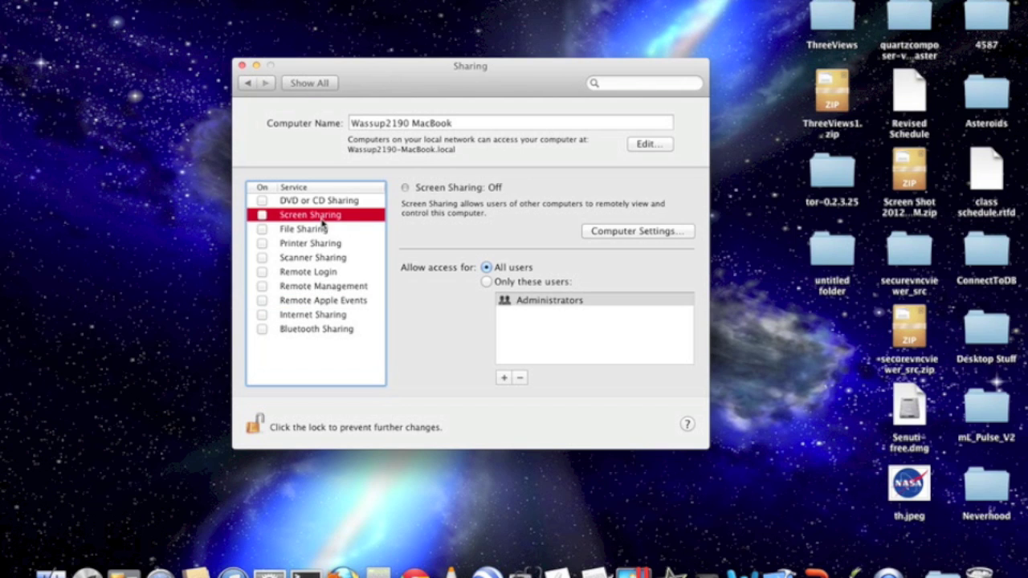
left_click(344, 287)
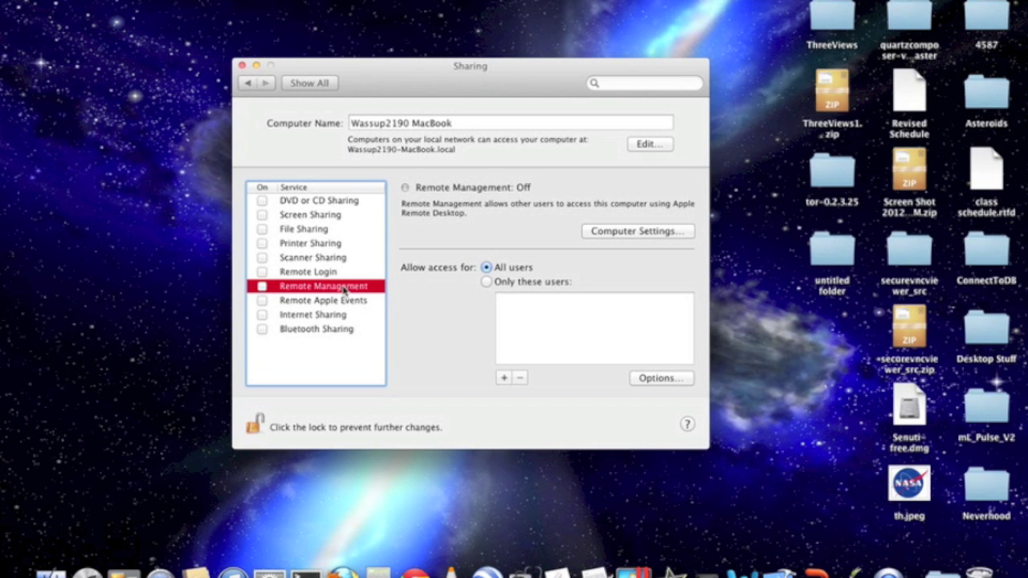
left_click(325, 230)
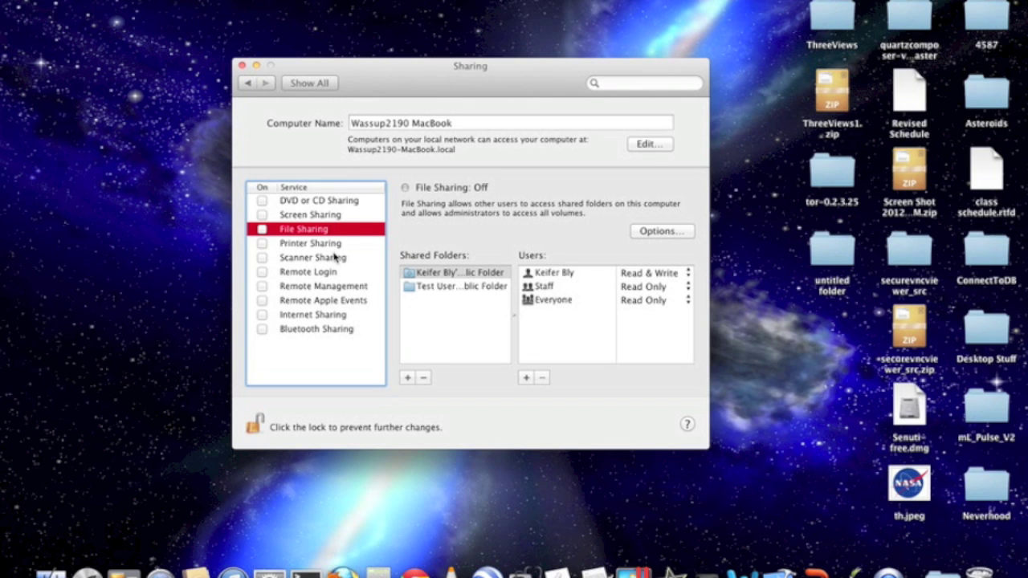
left_click(342, 216)
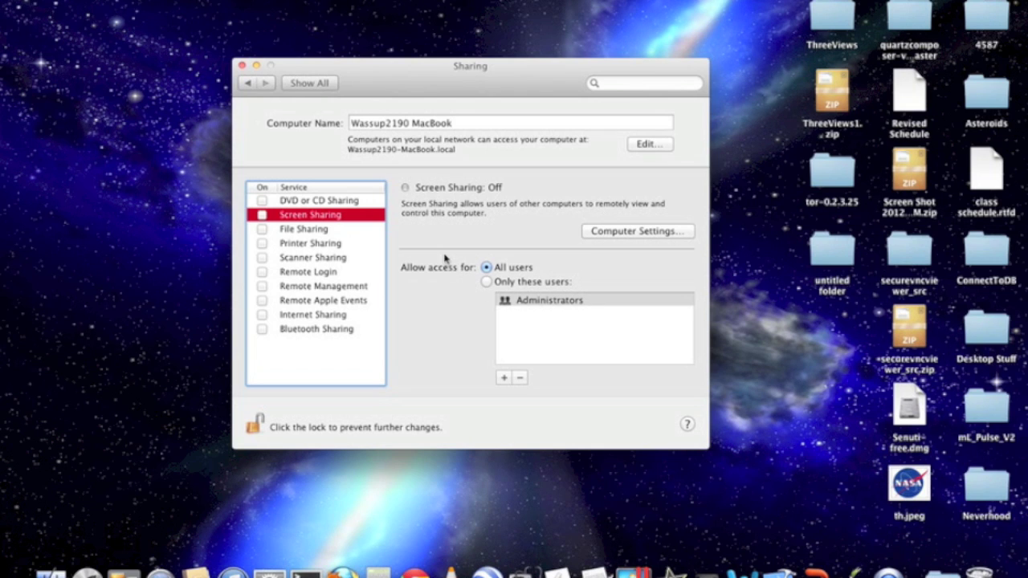
left_click(600, 237)
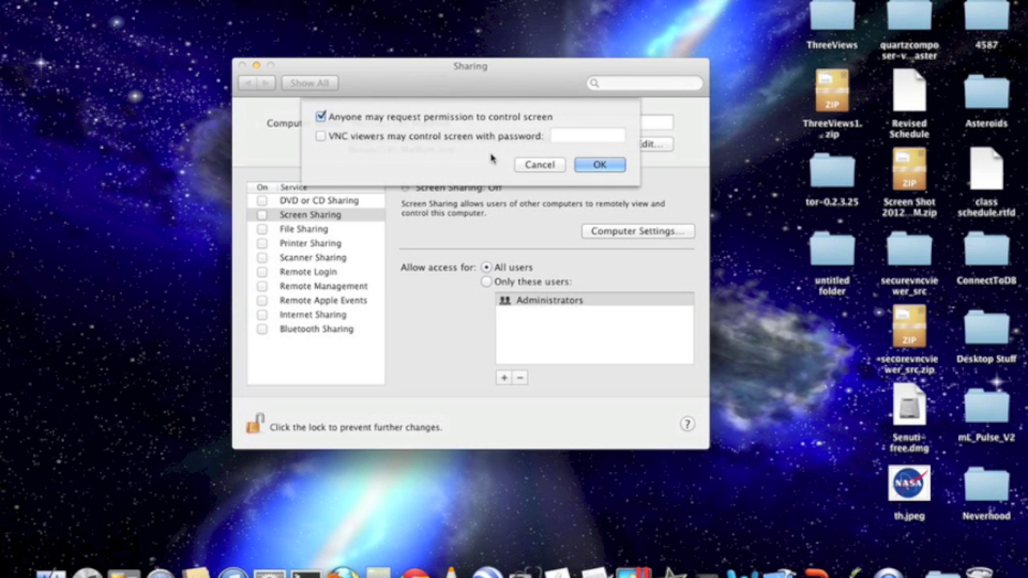
Step: Turn on Screen Sharing and highlight its vnc:// network address
left_click(525, 165)
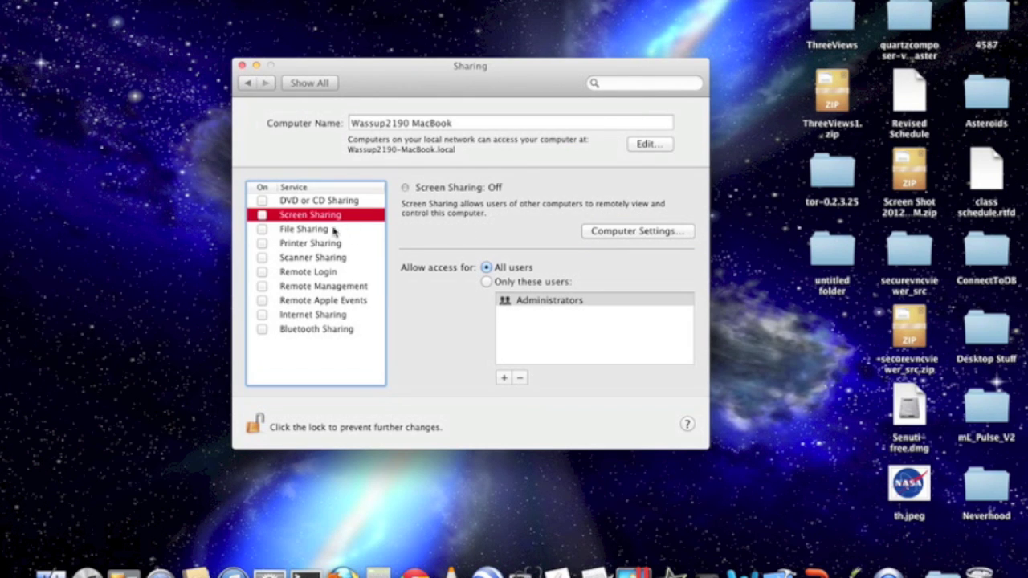
left_click(262, 216)
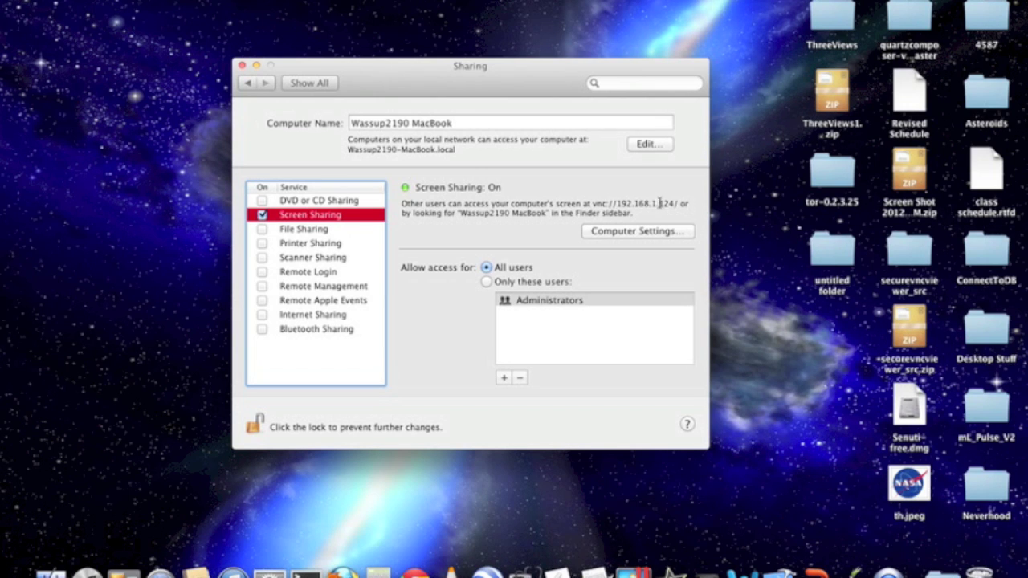
left_click_drag(677, 203, 617, 204)
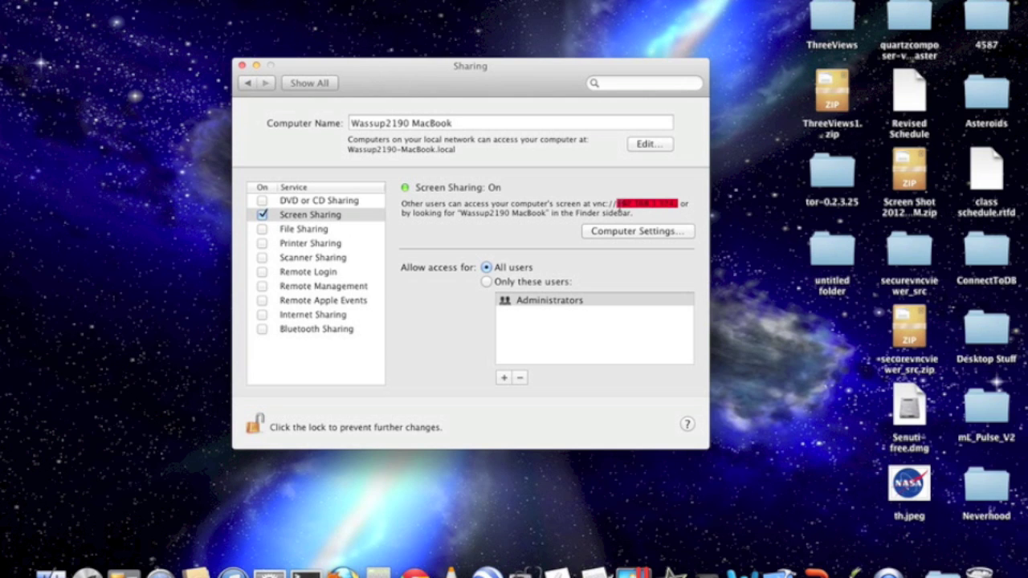
left_click_drag(617, 204, 594, 213)
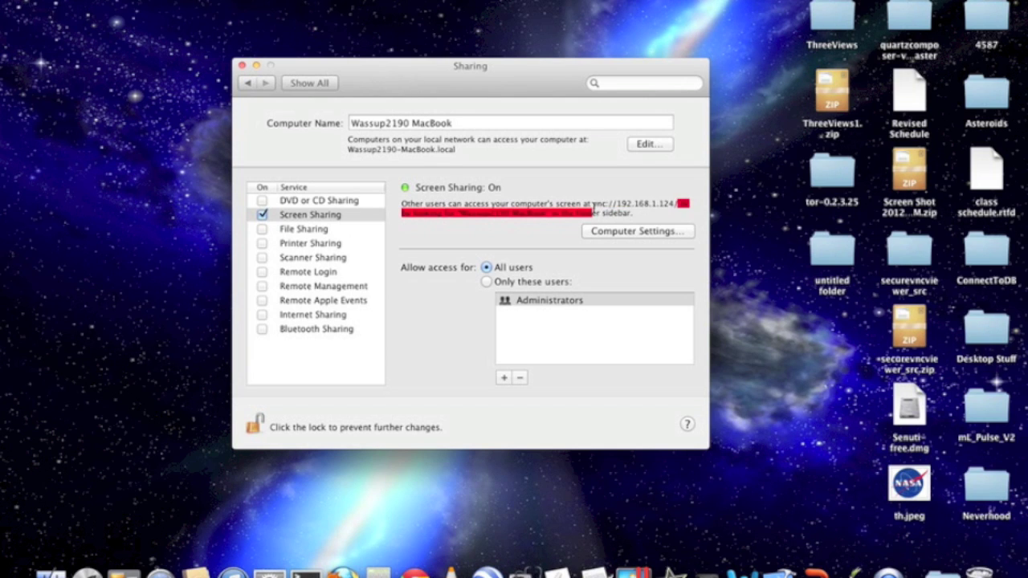
left_click(656, 204)
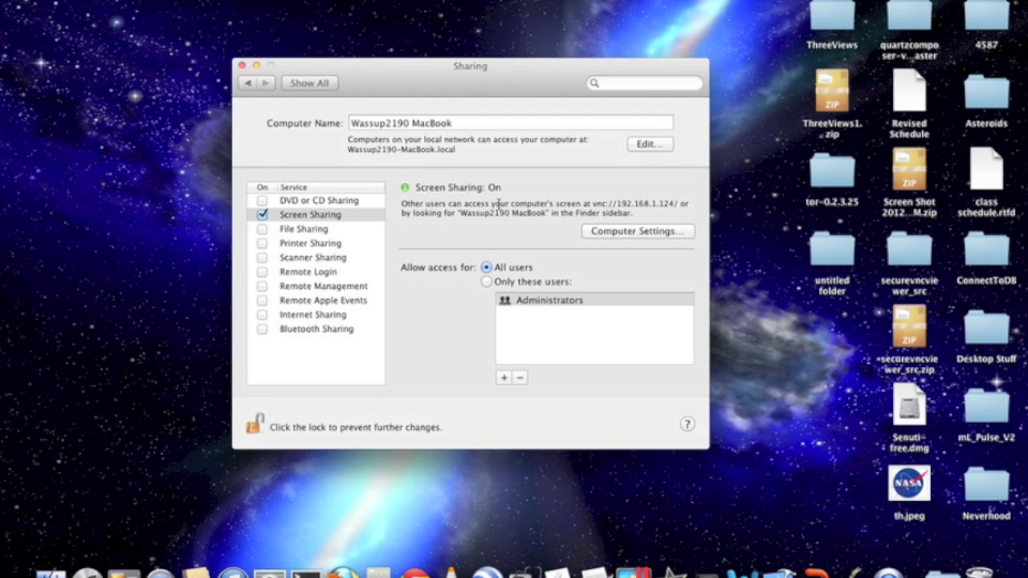
Step: Open Screen Sharing's Computer Settings twice, cancelling each time without changes
left_click(609, 233)
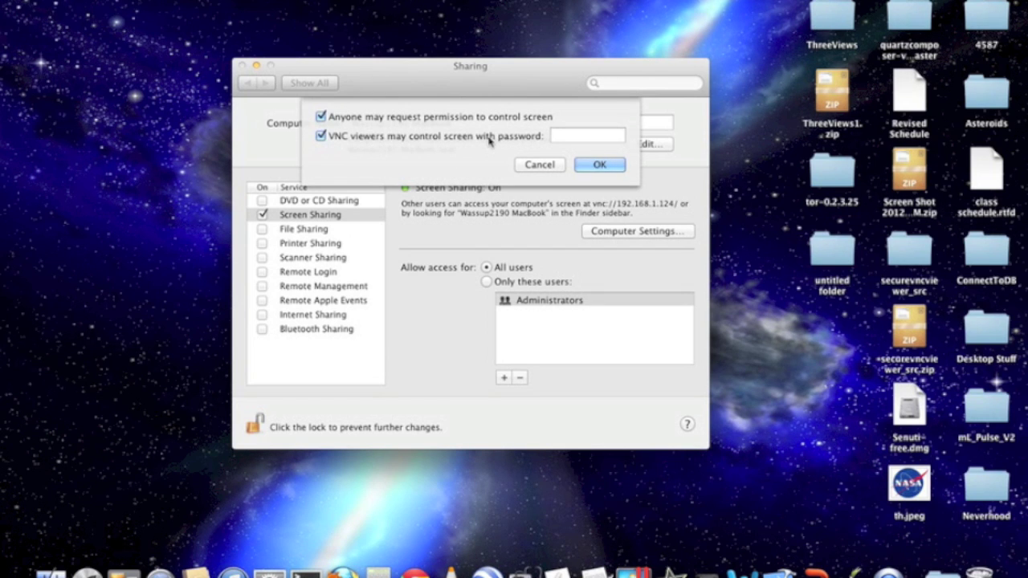
left_click(537, 164)
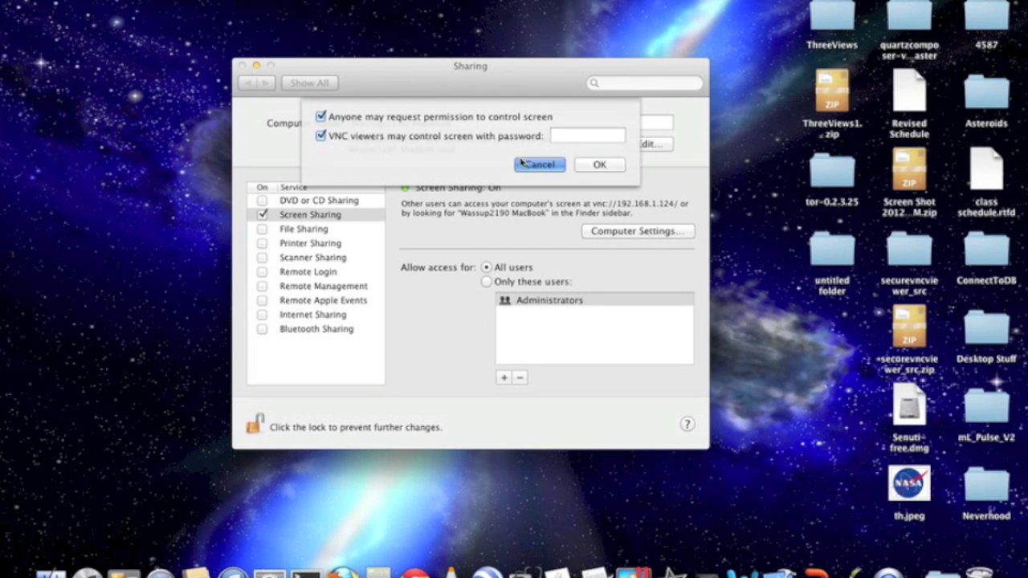
left_click(617, 232)
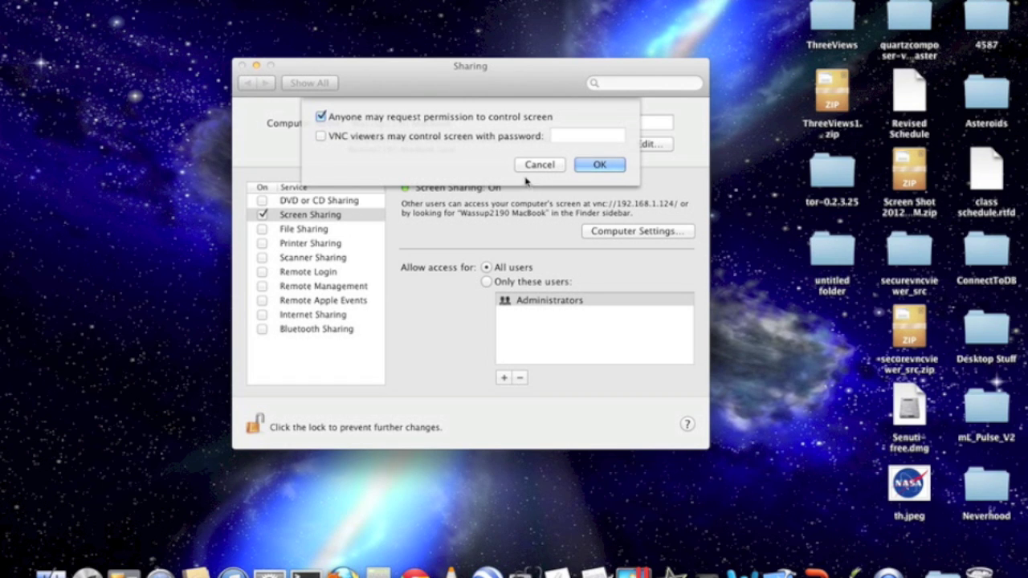
left_click(540, 164)
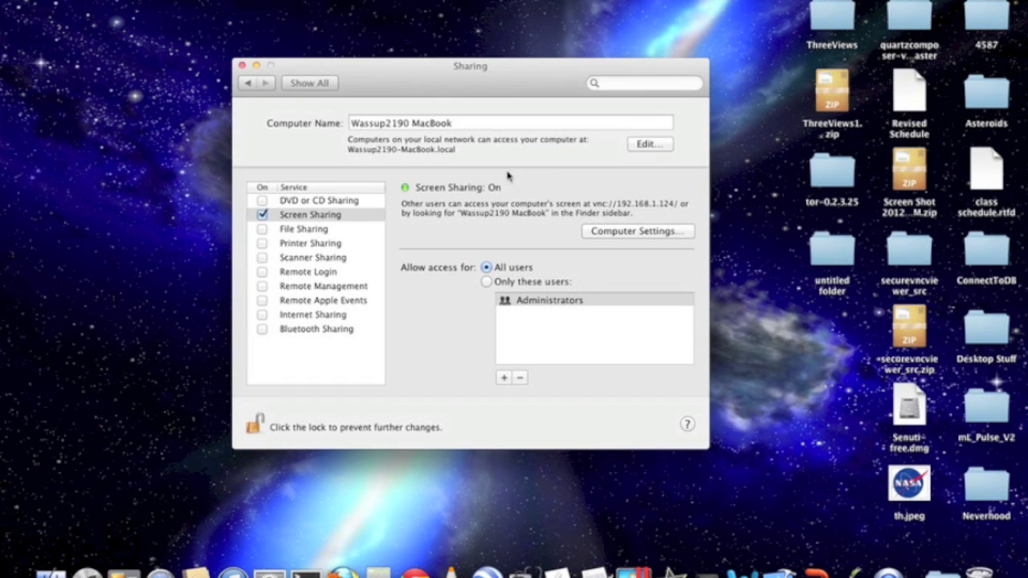
Step: Turn Screen Sharing back off
left_click(263, 201)
left_click(262, 215)
left_click(263, 201)
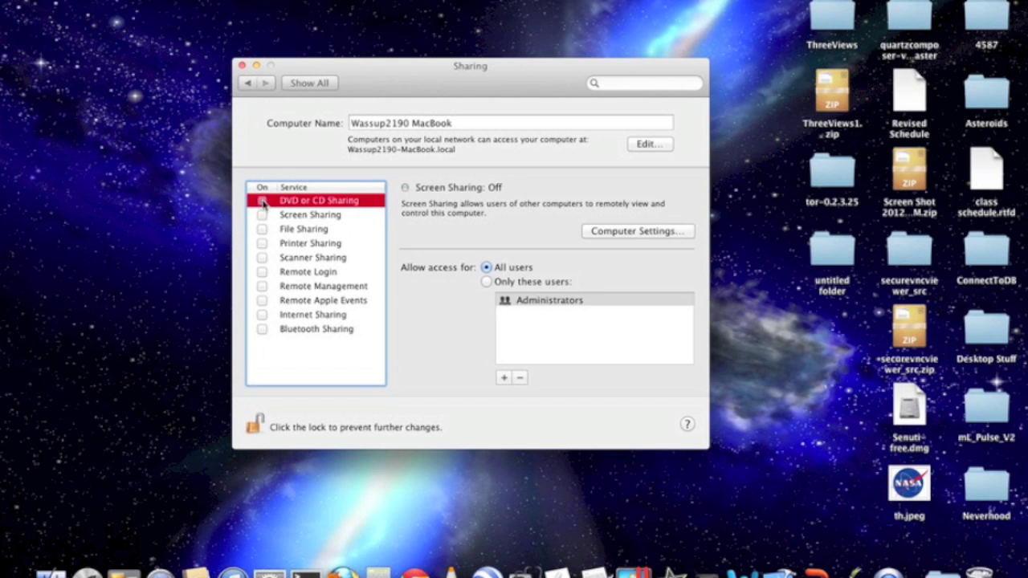
left_click(281, 216)
Step: View the File Sharing and Printer Sharing settings, then tick Printer Sharing
left_click(290, 230)
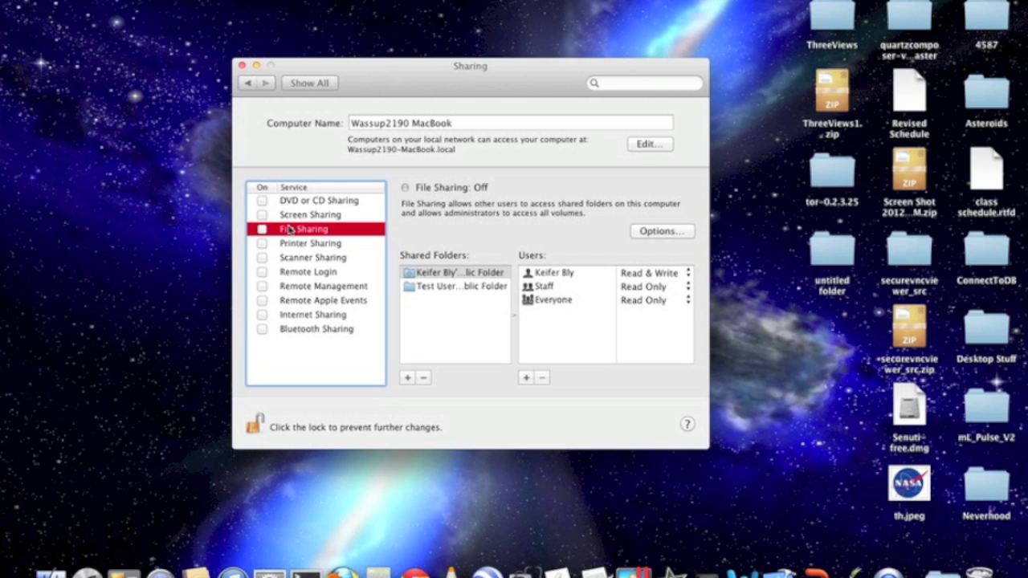
left_click(305, 245)
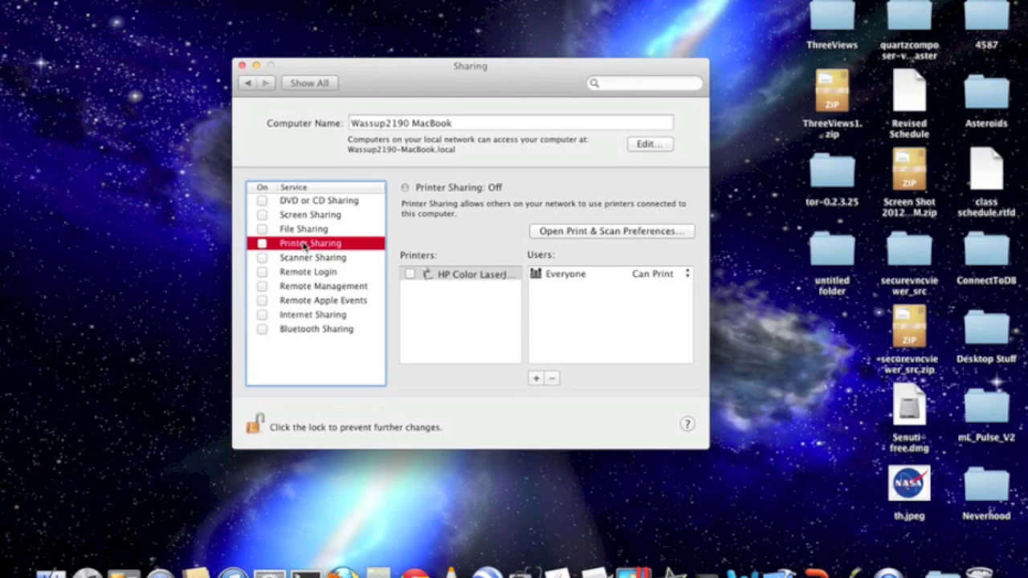
left_click(262, 244)
Step: Turn on Printer Sharing after a visit to the Print & Scan pane
left_click(604, 231)
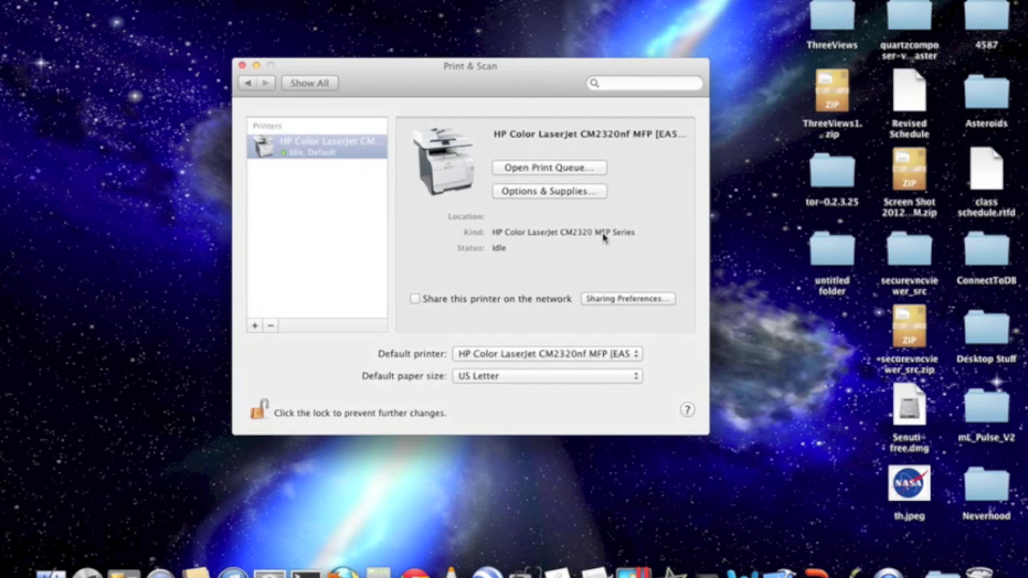
left_click(248, 84)
left_click(262, 246)
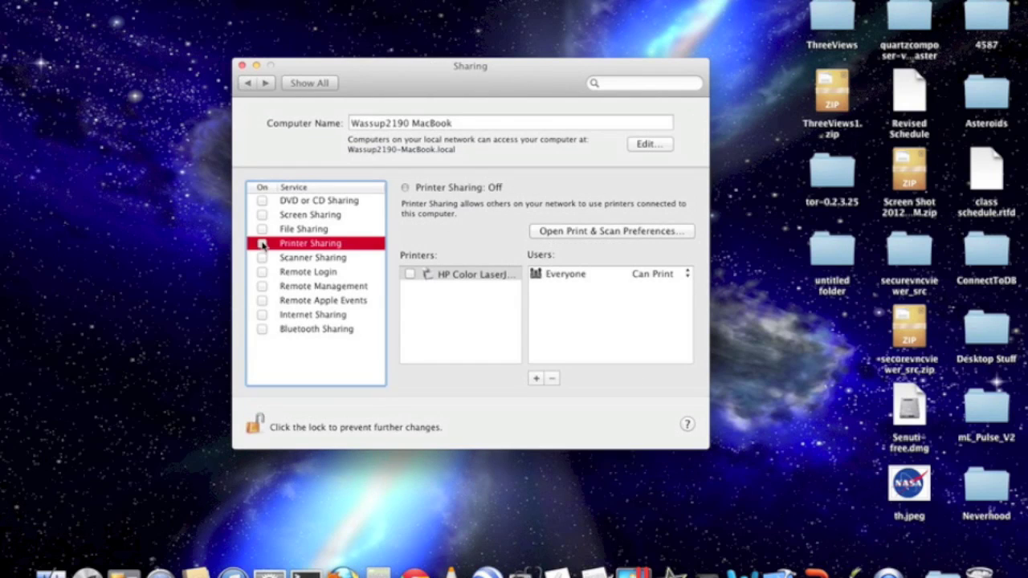
left_click(262, 245)
Step: Share the HP Color LaserJet printer and keep Everyone's access at Can Print
left_click(561, 233)
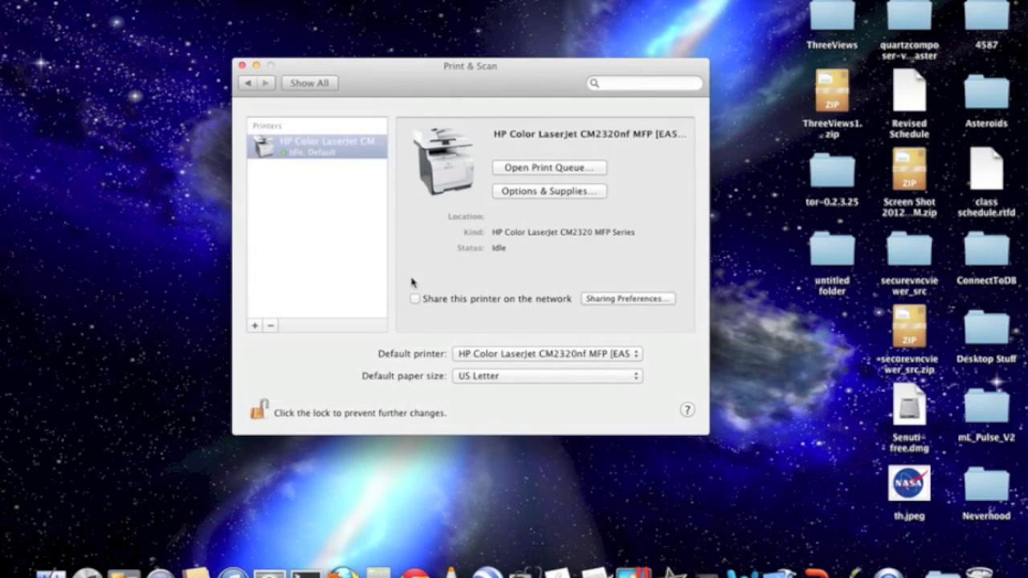
left_click(415, 299)
left_click(643, 301)
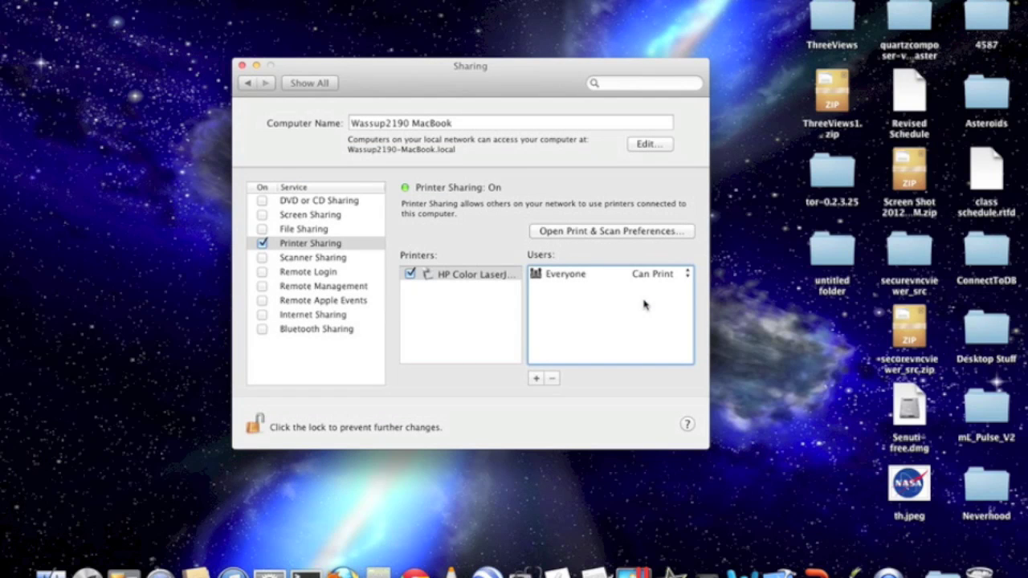
left_click(689, 275)
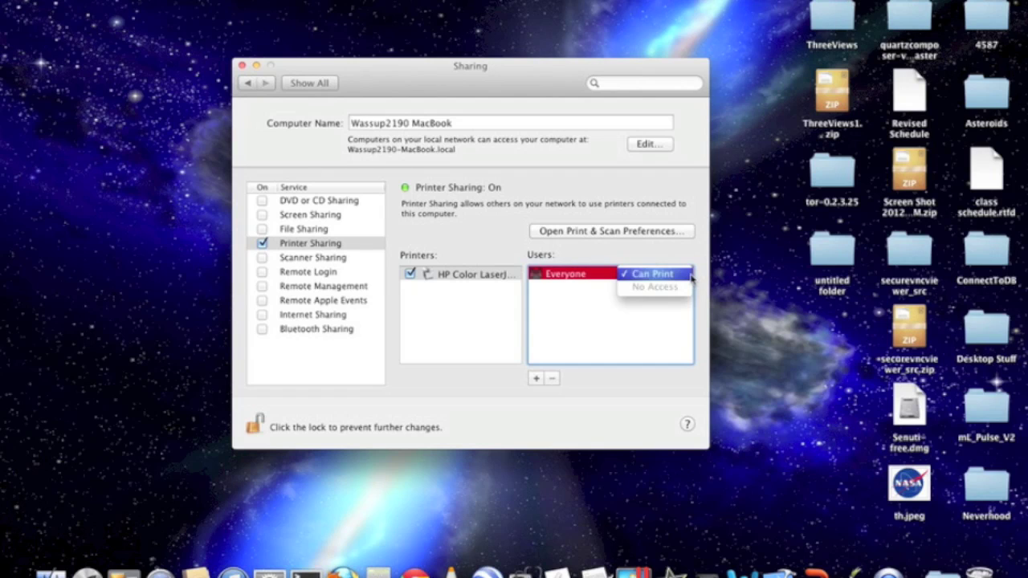
left_click(689, 275)
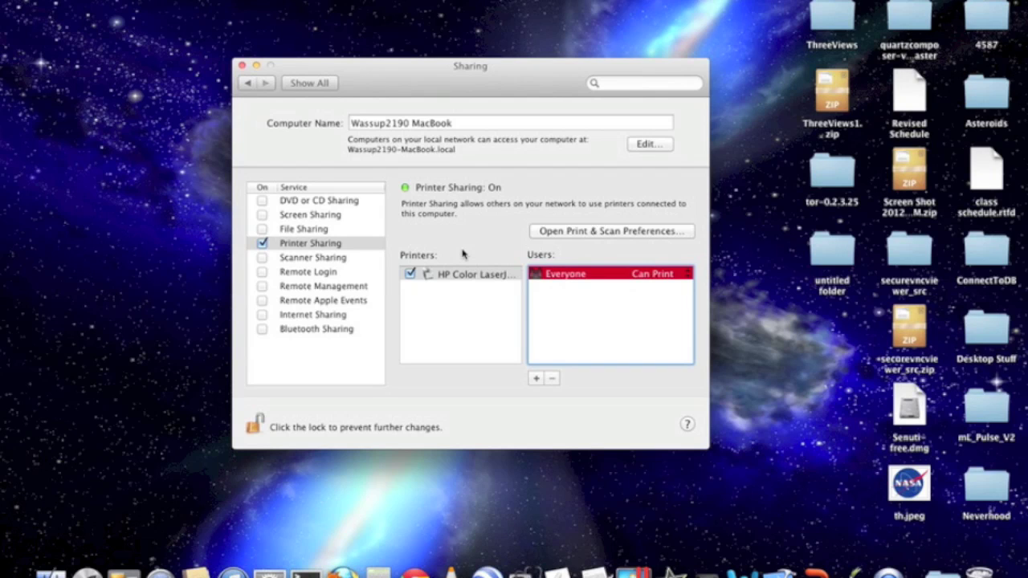
left_click(265, 249)
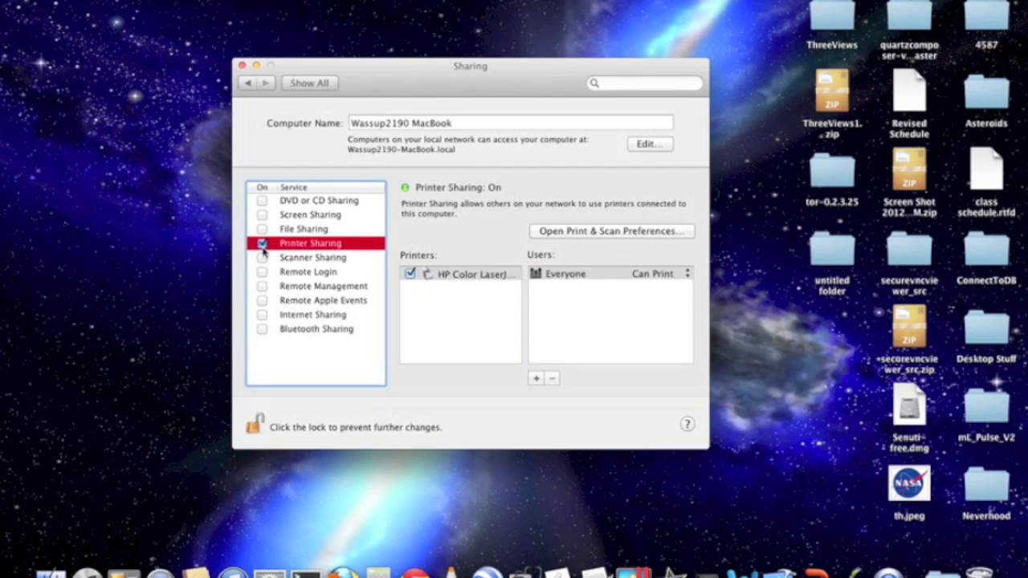
Step: Toggle Printer Sharing on and off, leaving it off, then view the Remote Login settings
left_click(263, 246)
key("space")
left_click(290, 259)
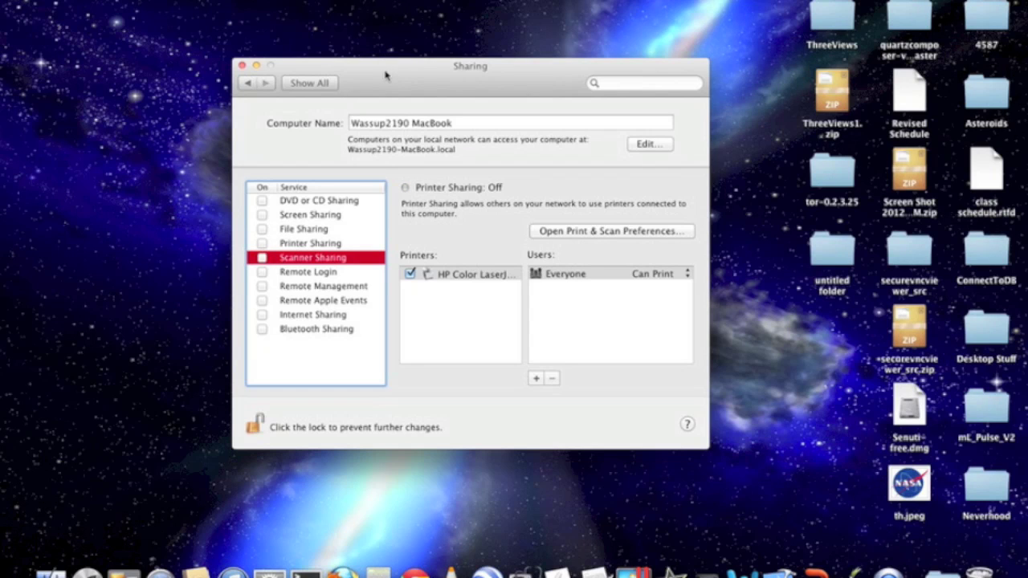
left_click_drag(388, 80, 400, 34)
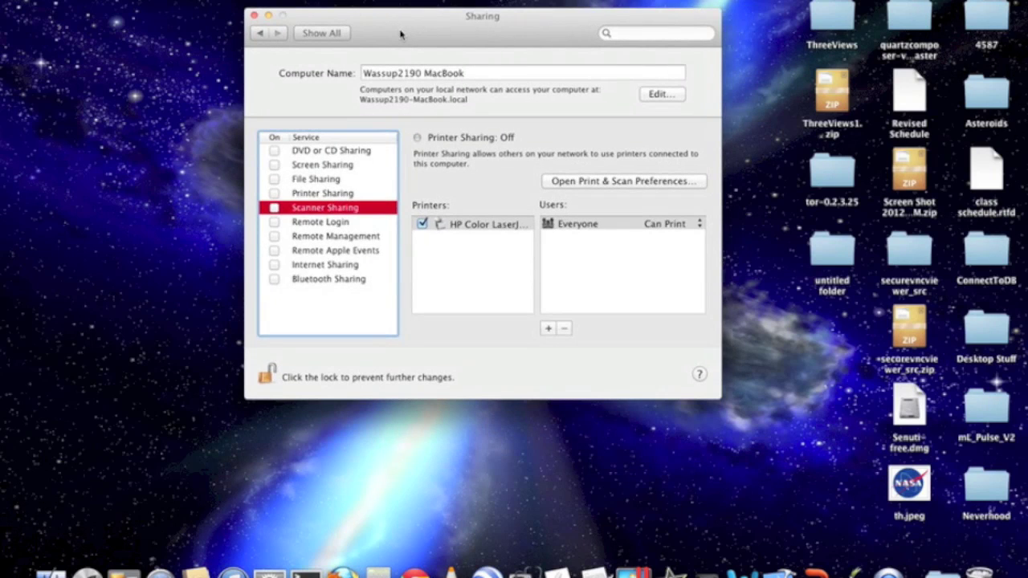
key("Up")
key("space")
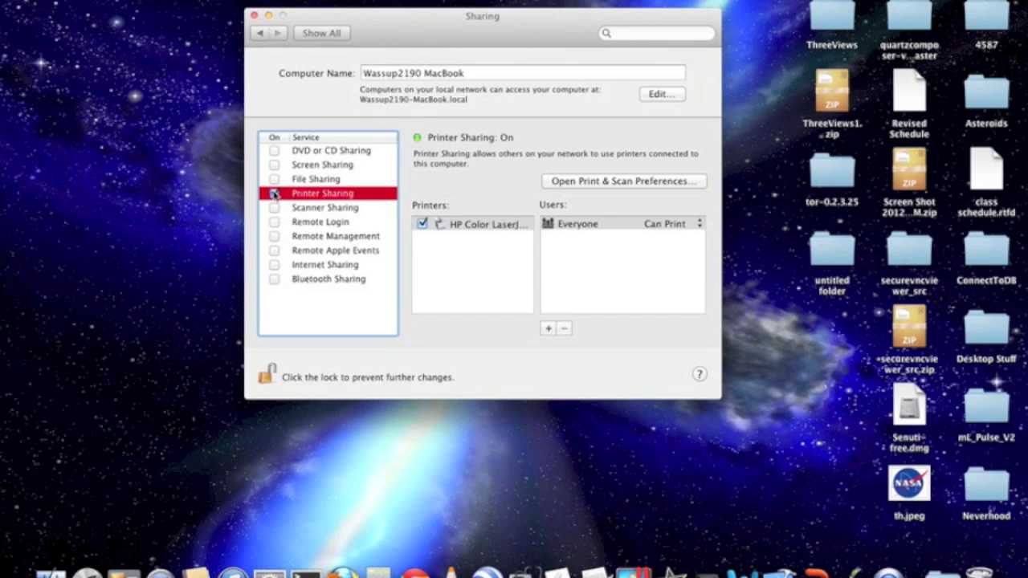
key("space")
left_click(321, 224)
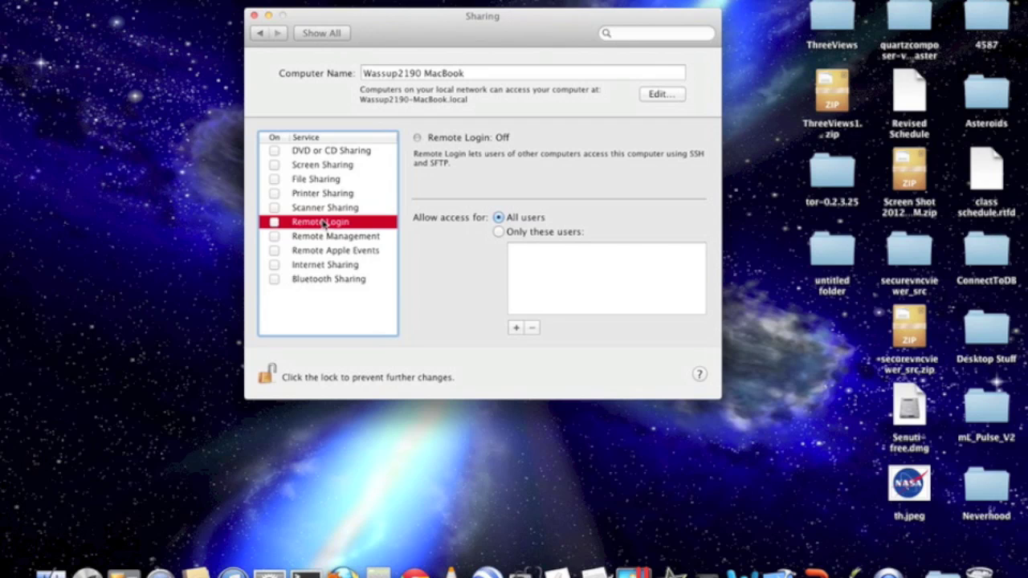
Step: Show the Remote Management settings, off with access for all users
left_click(326, 240)
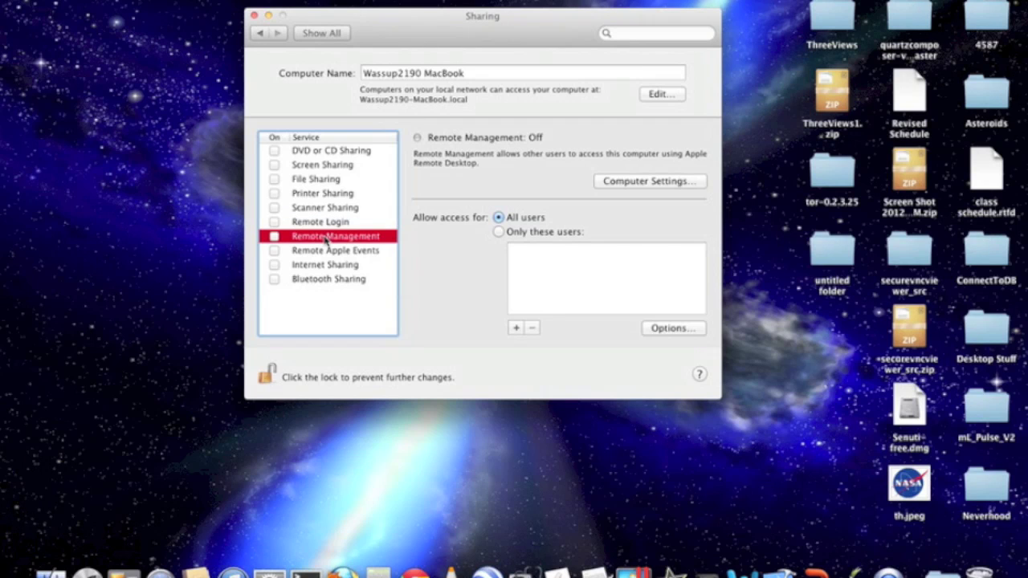
Step: View the Remote Apple Events and Internet Sharing settings, then list the shareable connections
left_click(328, 252)
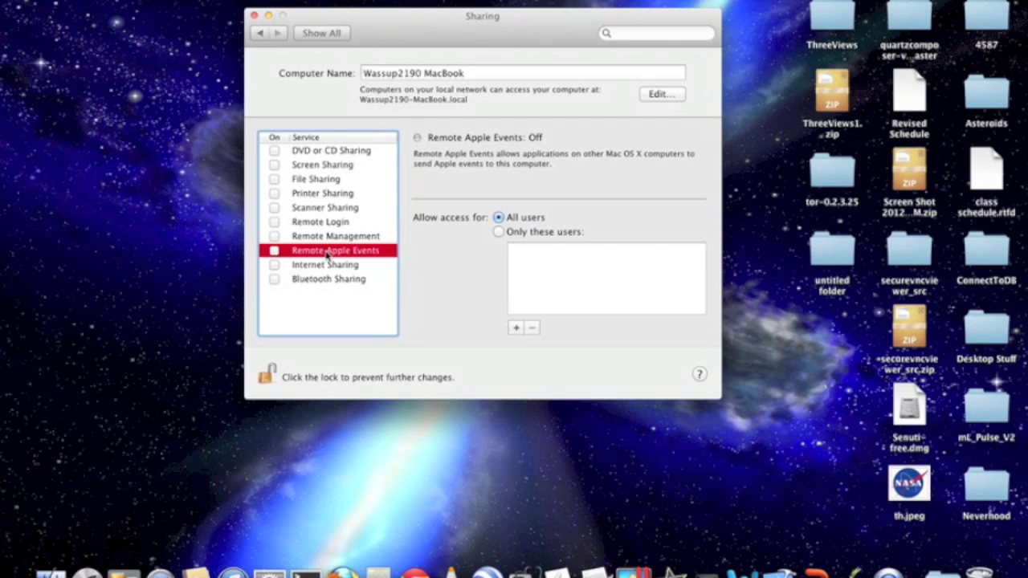
left_click(329, 265)
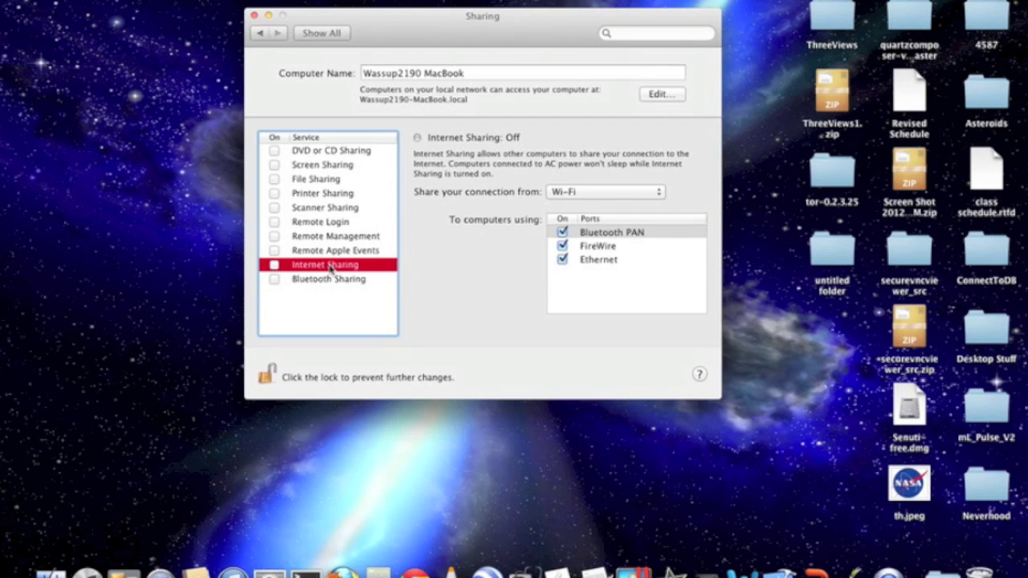
left_click(596, 196)
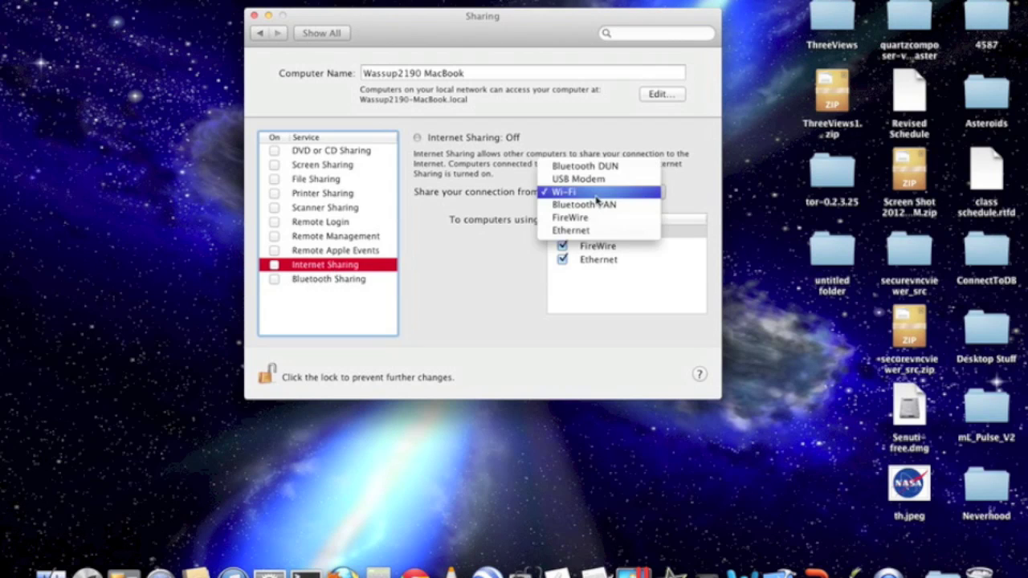
Step: Start Internet Sharing from Wi-Fi, then turn it off again
left_click(441, 196)
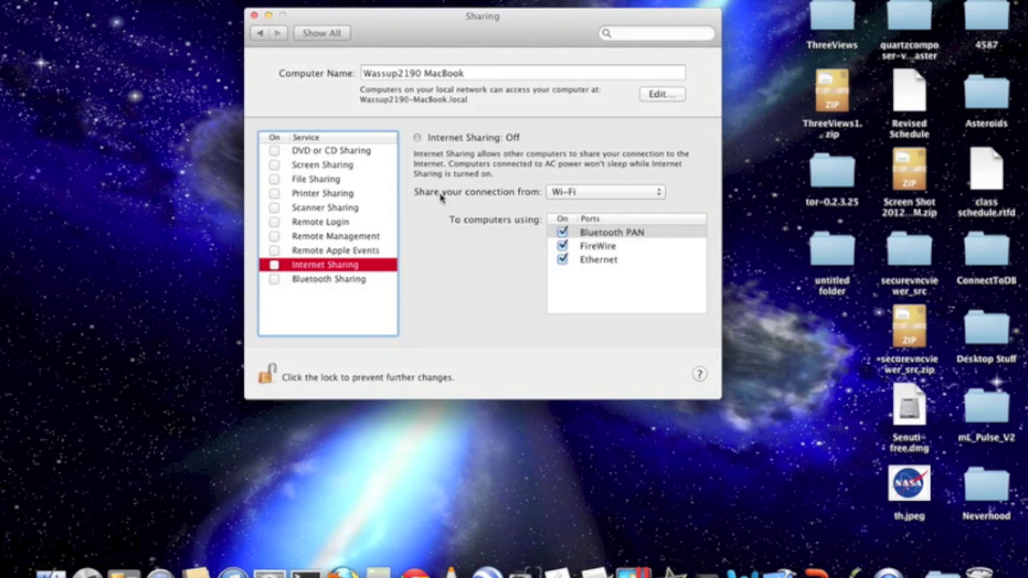
left_click(275, 264)
left_click(518, 154)
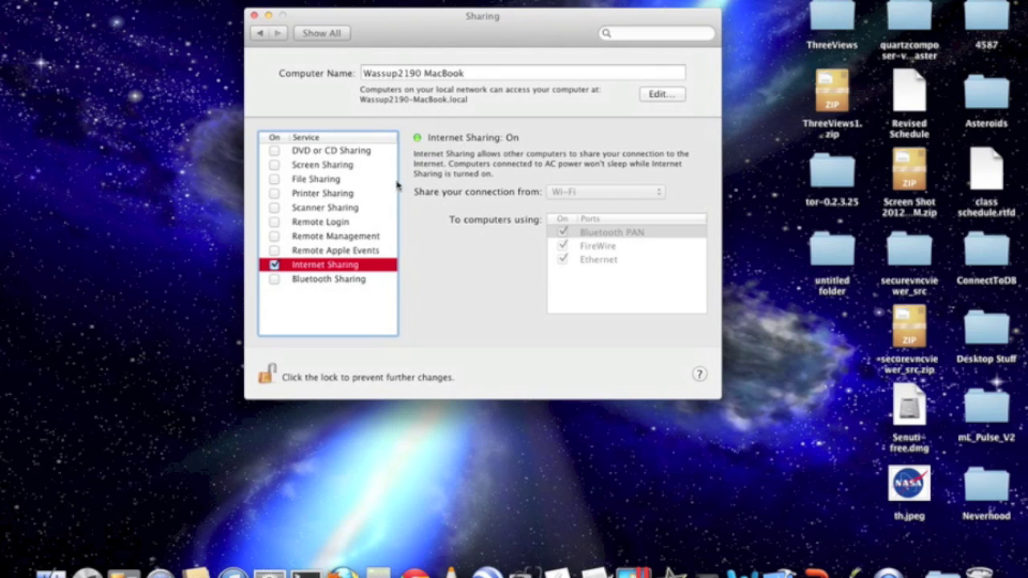
left_click(273, 267)
Step: Set Internet Sharing to share Ethernet with computers over Wi-Fi
left_click(592, 191)
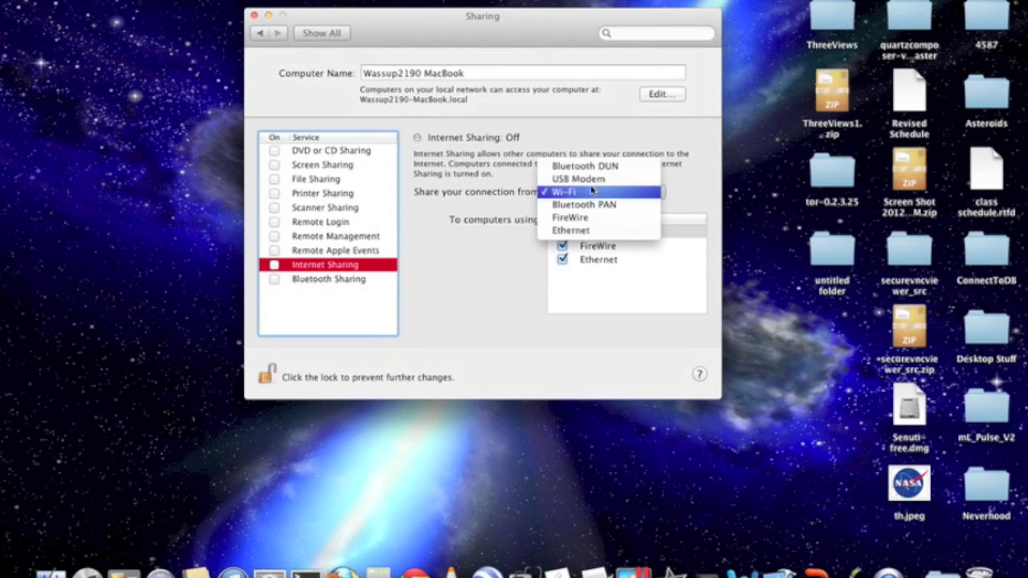
left_click(601, 229)
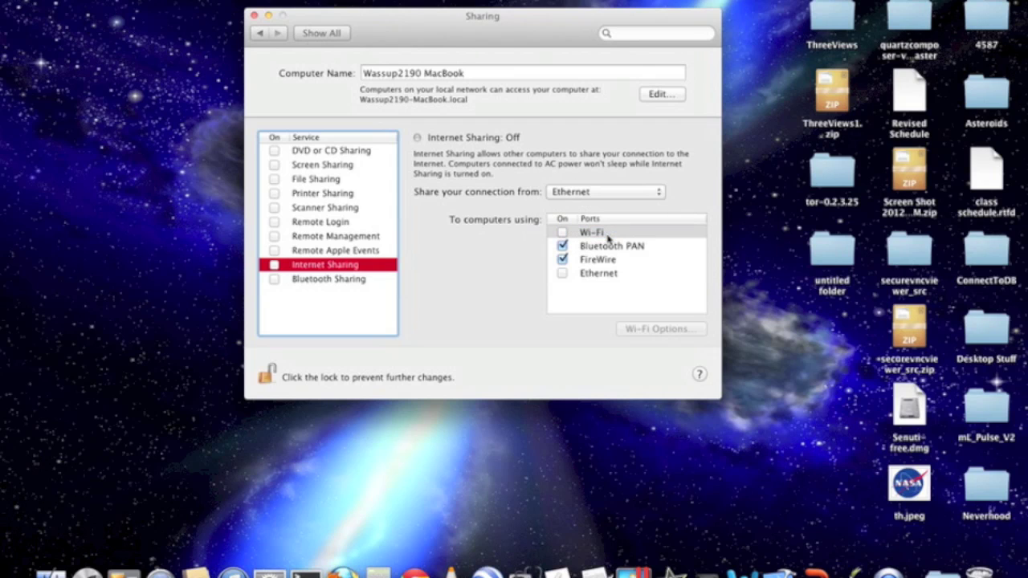
left_click(562, 233)
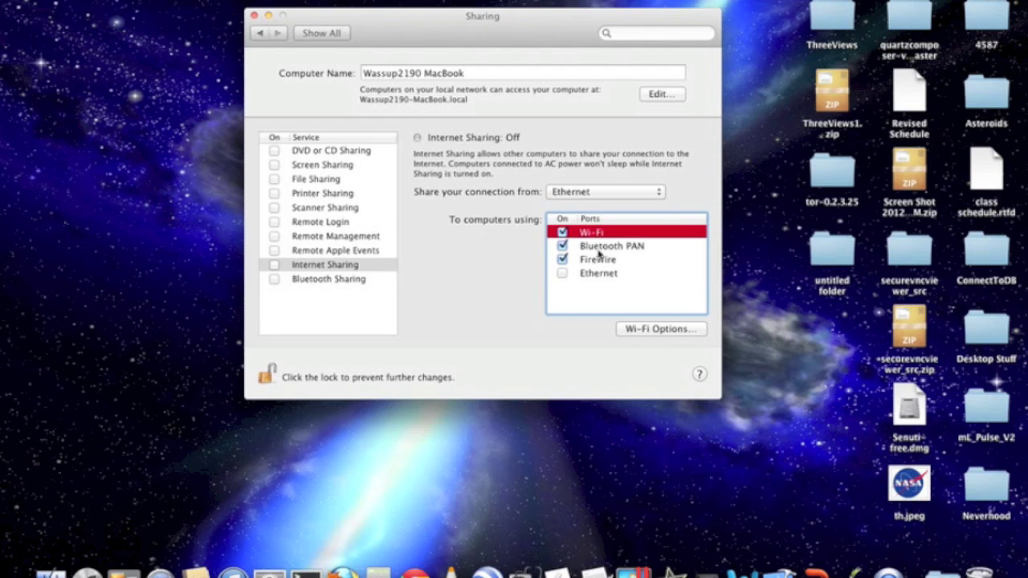
left_click(633, 334)
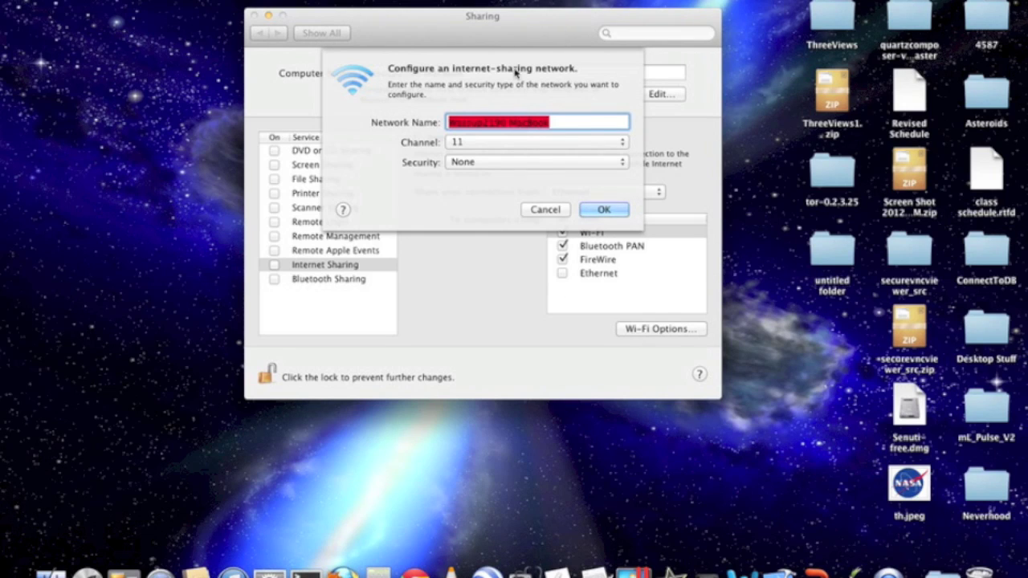
Step: Review the shared Wi-Fi network name, keeping channel 11 and security None
left_click(588, 124)
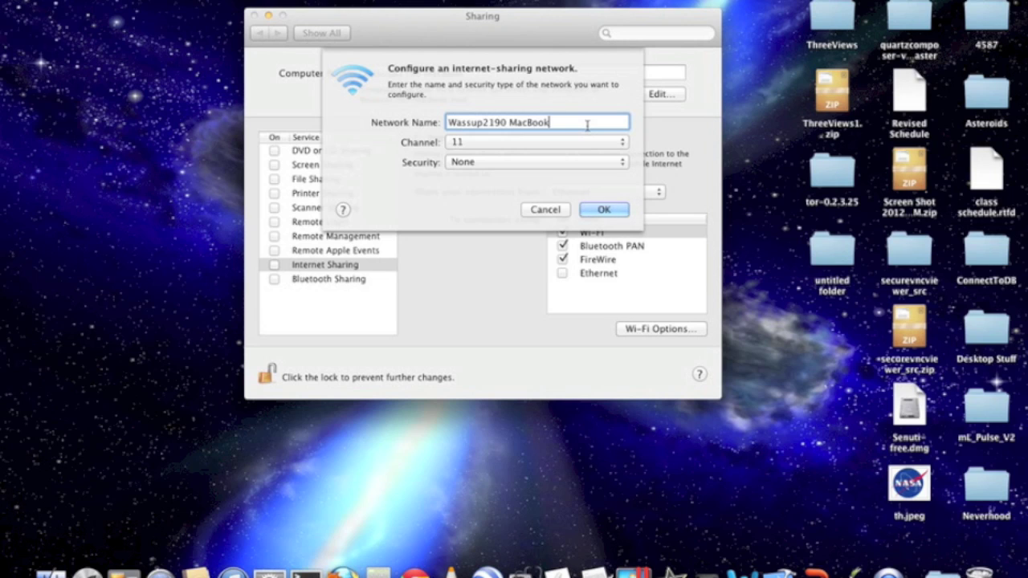
left_click(701, 0)
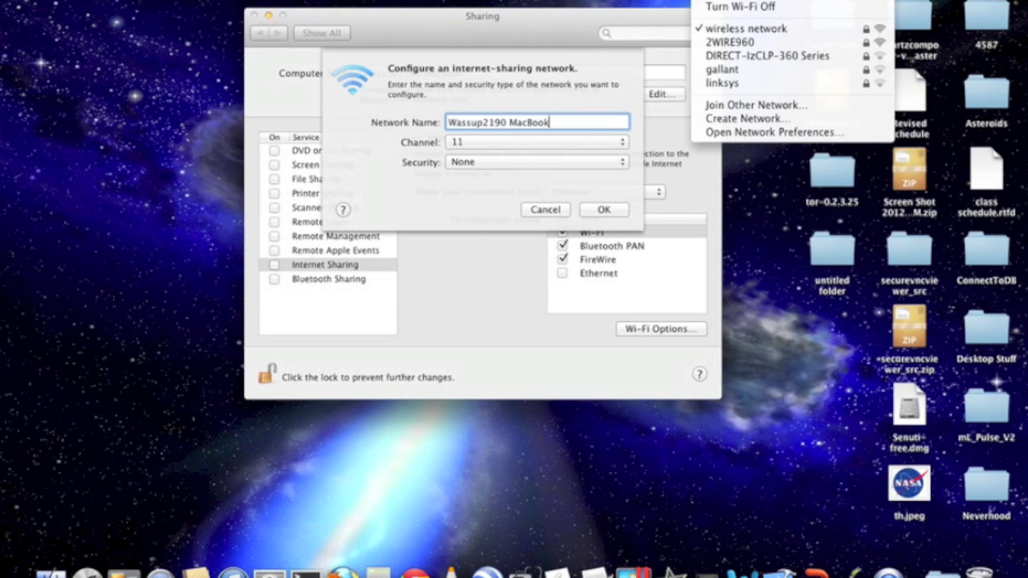
left_click(626, 32)
left_click(597, 143)
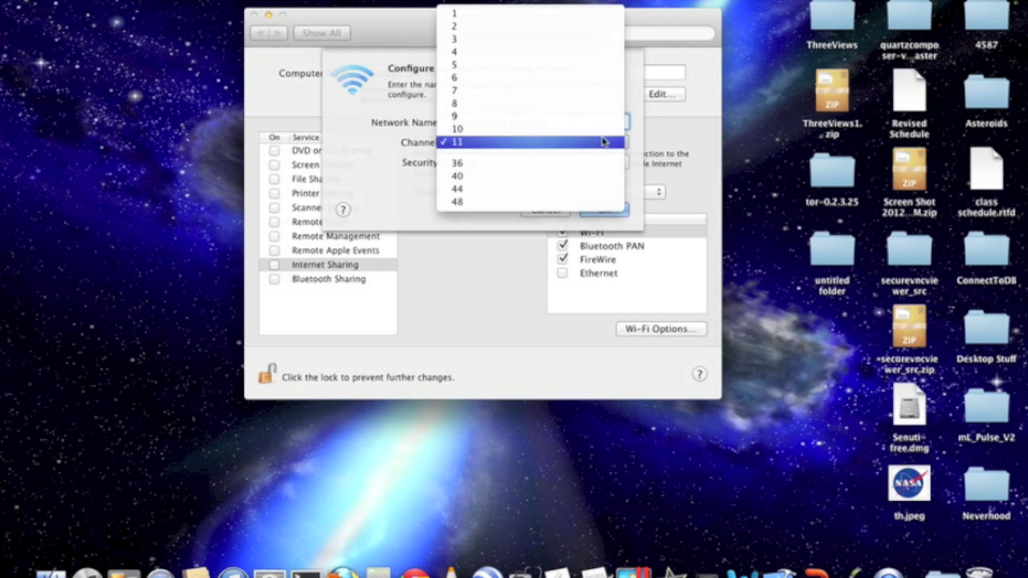
left_click(602, 142)
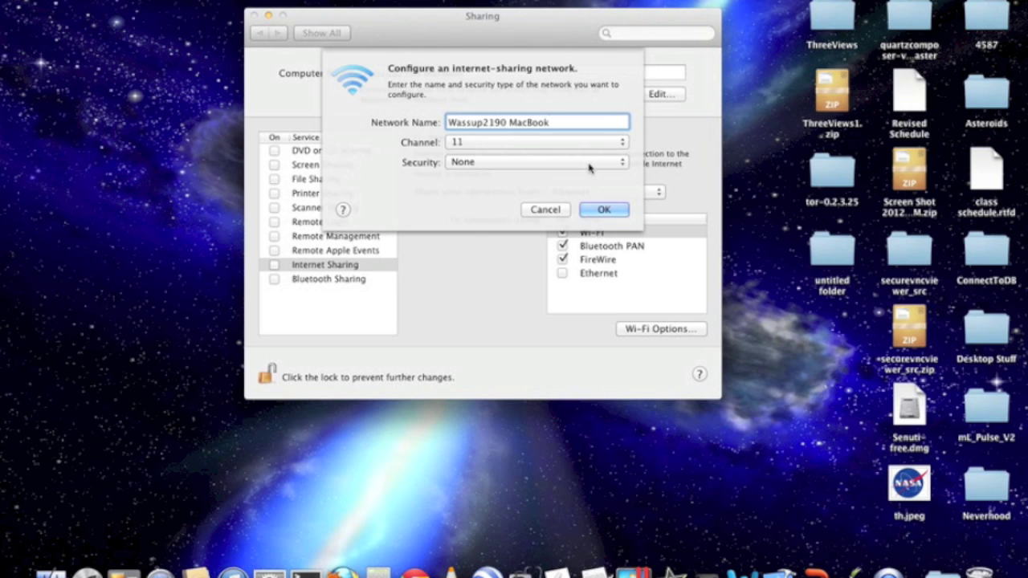
left_click(590, 166)
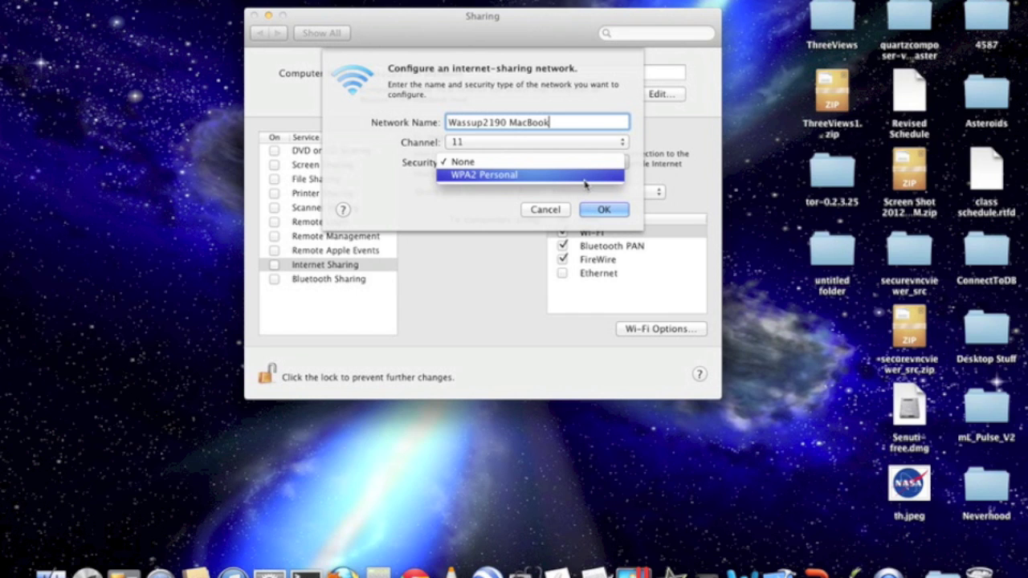
left_click(592, 164)
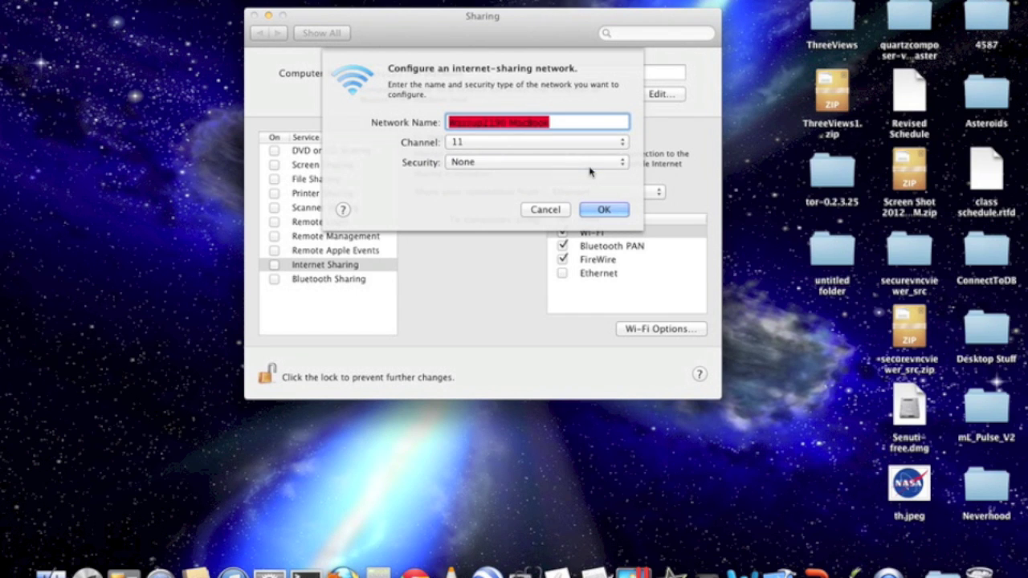
Step: Accept the network settings and set Internet Sharing to share the Wi-Fi connection
left_click(604, 210)
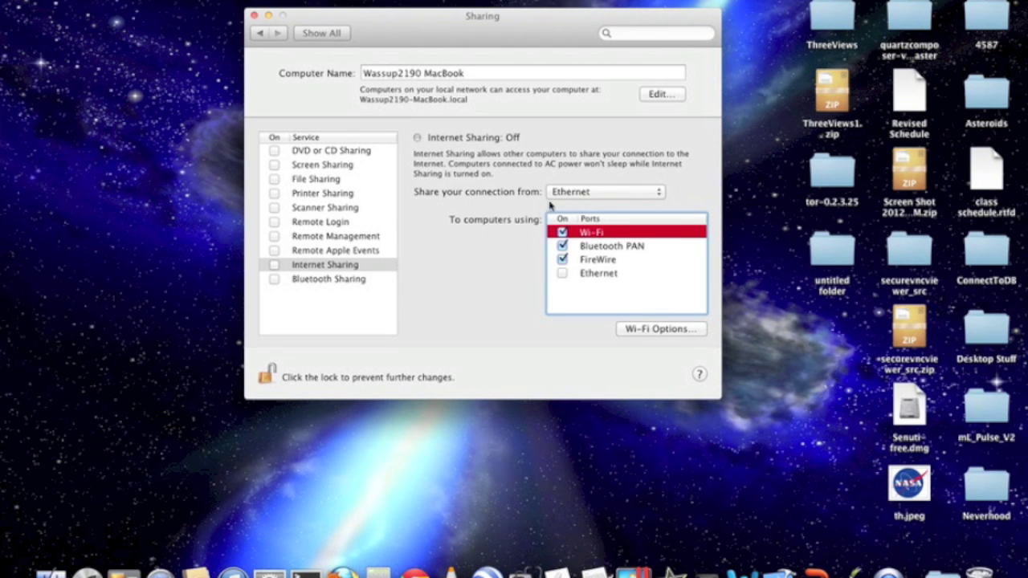
left_click(585, 200)
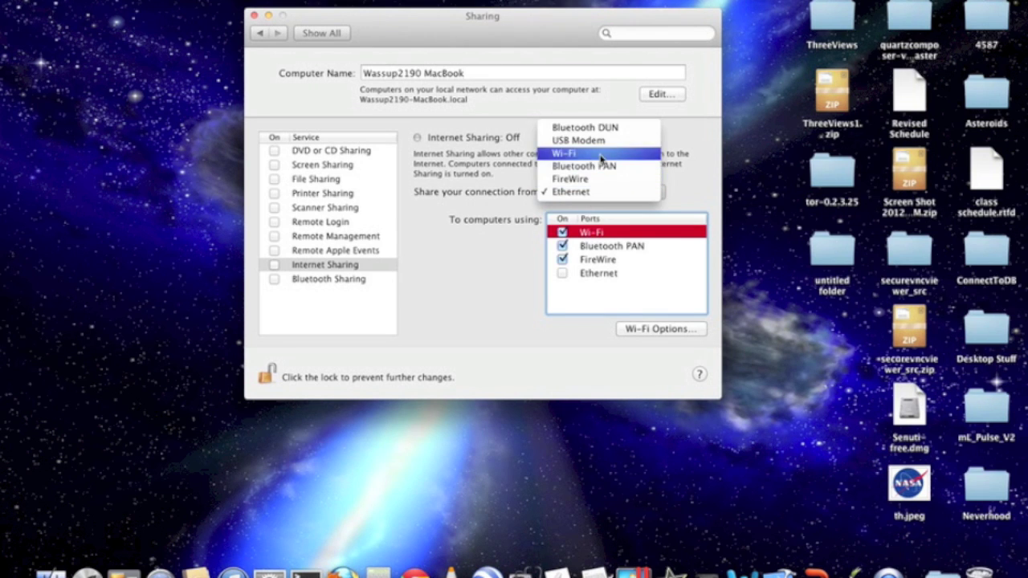
left_click(600, 155)
Step: Change the shared connection from Wi-Fi to Bluetooth DUN
left_click(613, 191)
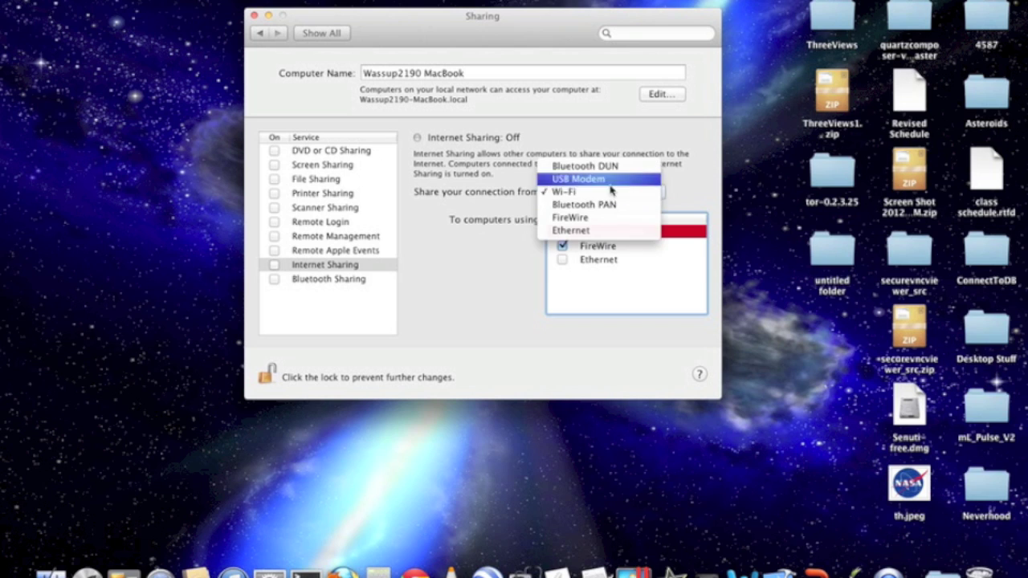
left_click(620, 168)
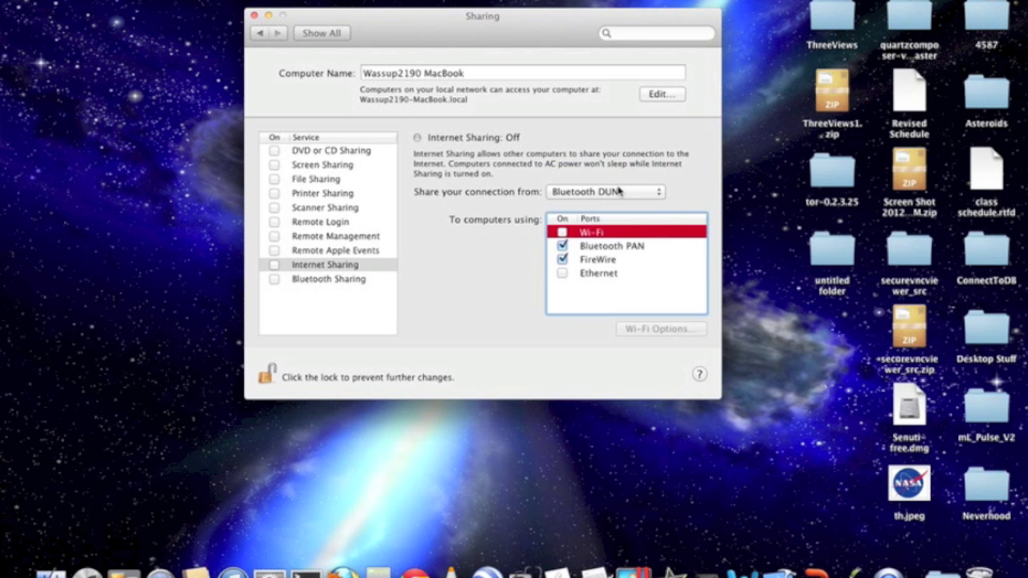
left_click(618, 191)
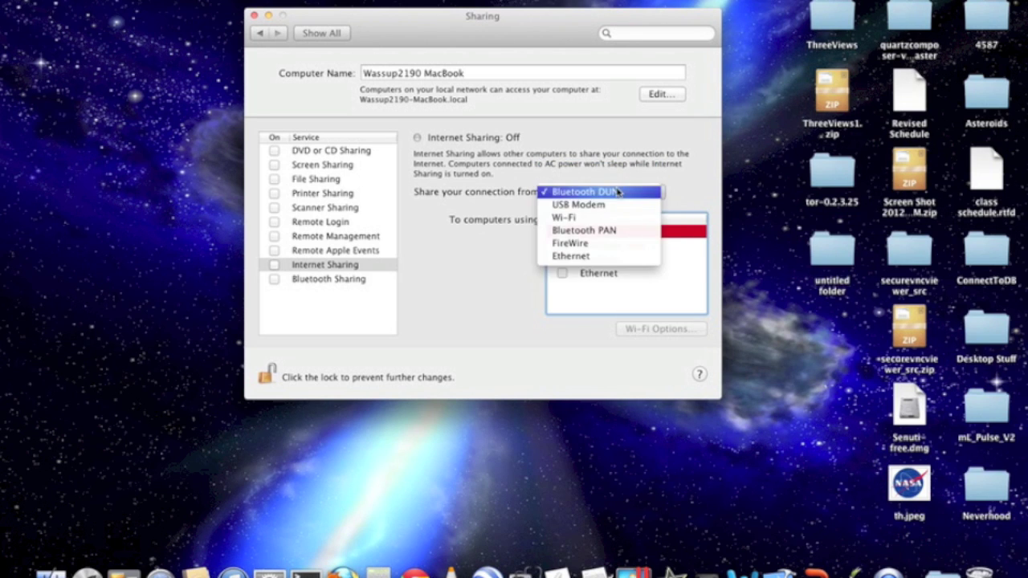
left_click(618, 191)
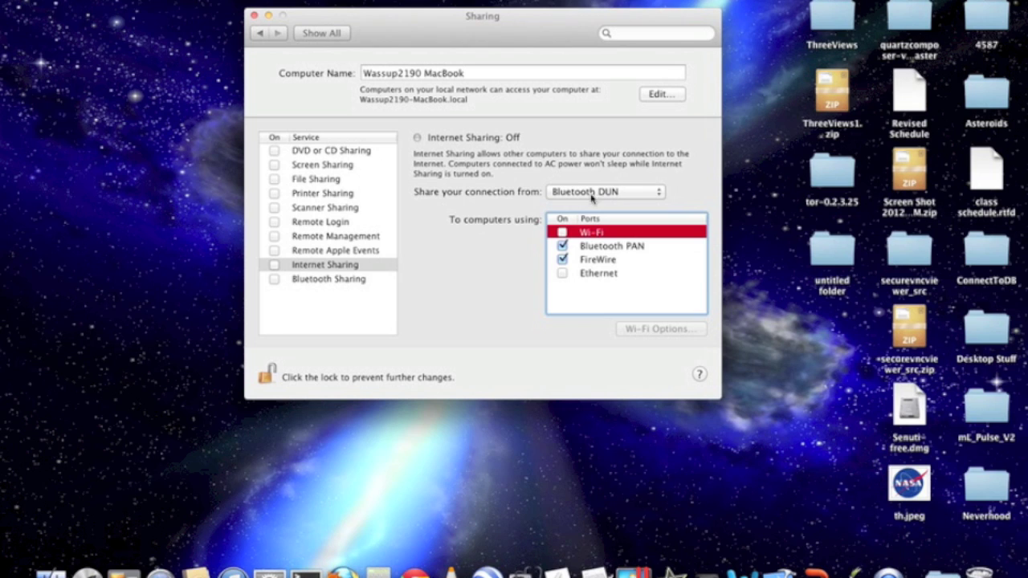
Step: Select Bluetooth Sharing in the service list to view its Downloads and Public folder settings
left_click(345, 279)
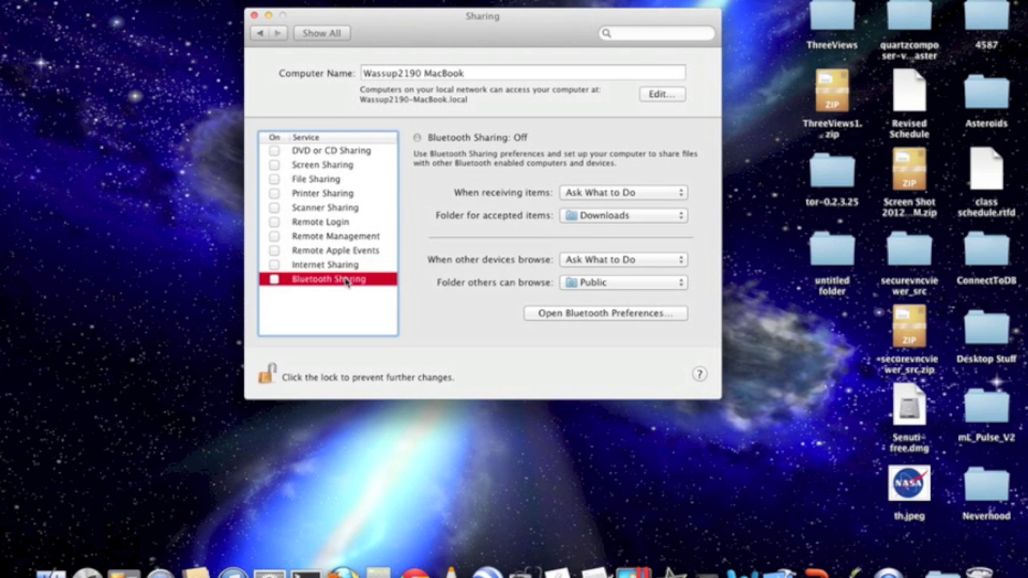